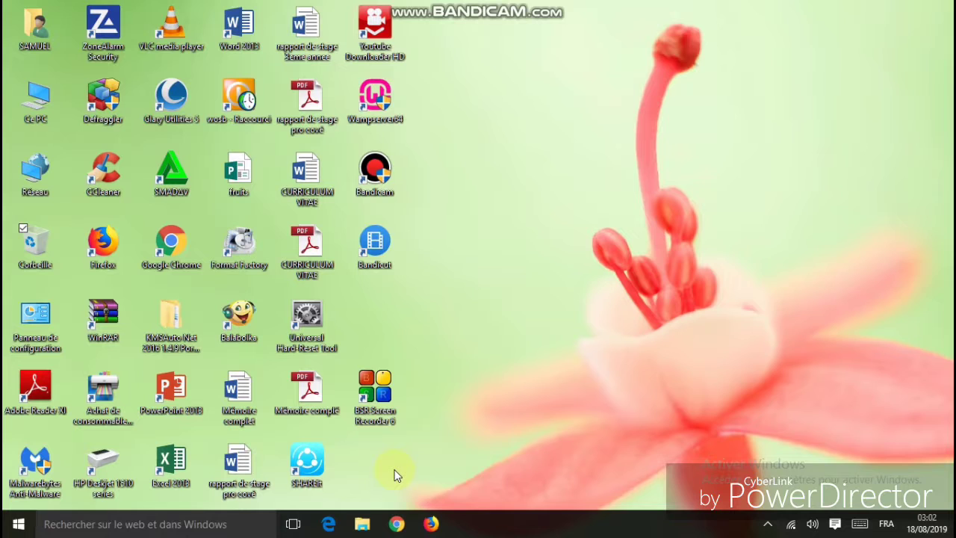
pyautogui.click(433, 525)
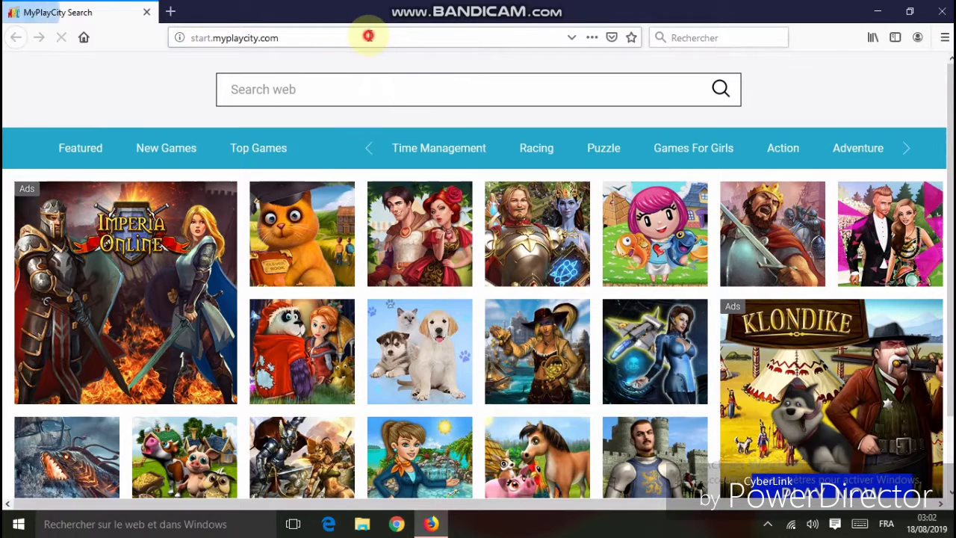
pyautogui.click(369, 37)
pyautogui.write('ww')
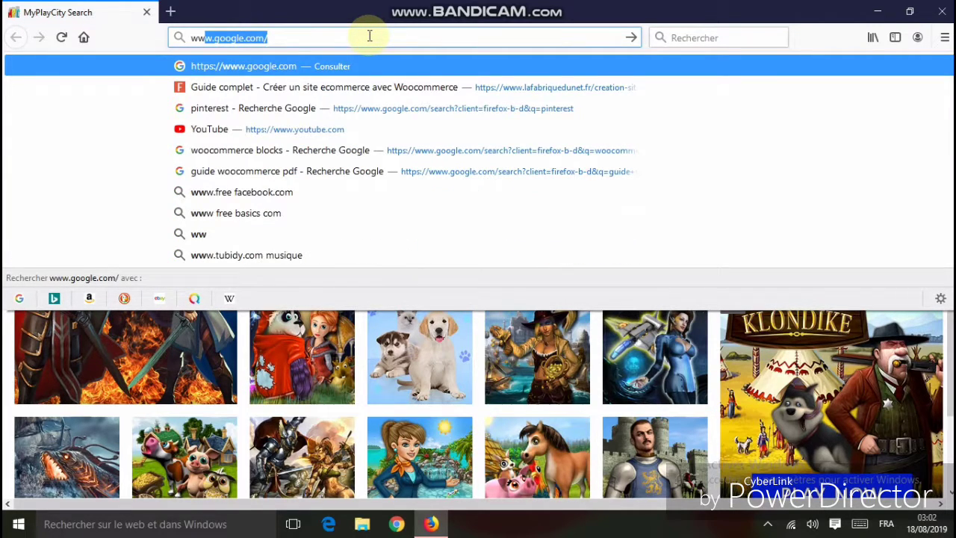
pyautogui.write('w.')
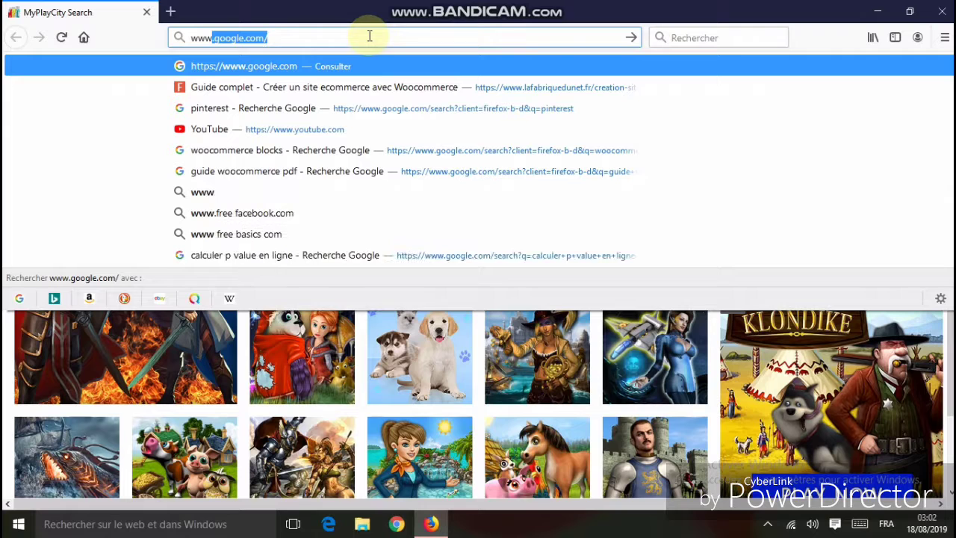
pyautogui.write('a')
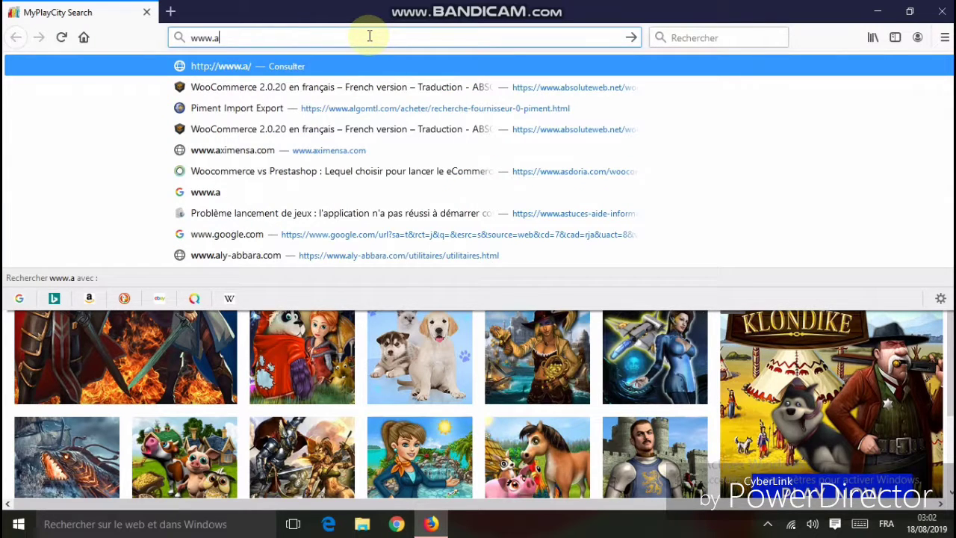
pyautogui.write('ximensa.com')
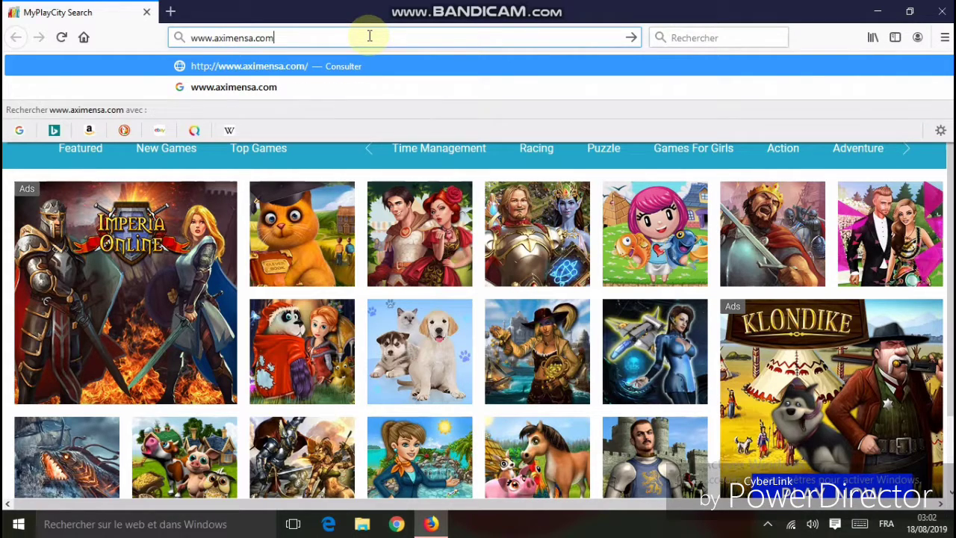
pyautogui.press('Return')
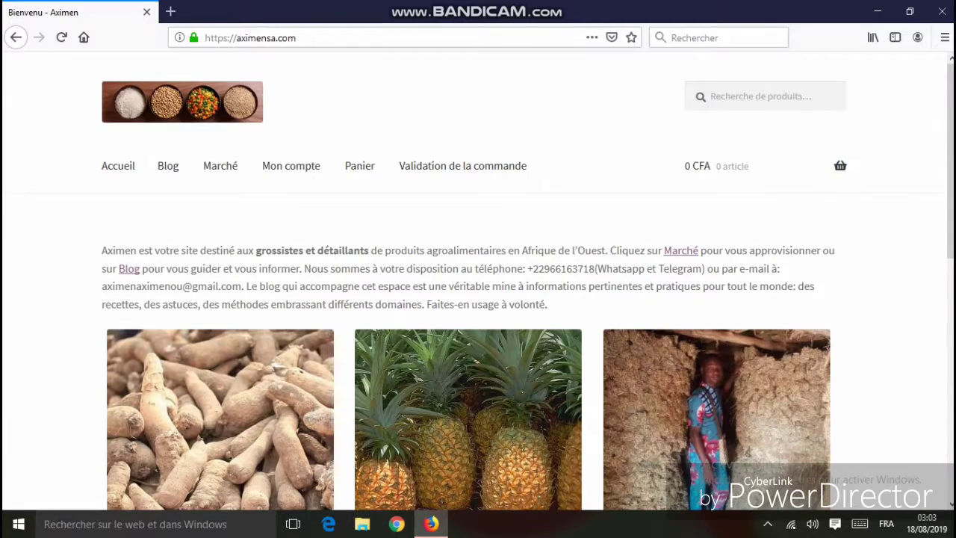
# Look through the Aximen home page, from the introduction and featured products down to the footer
pyautogui.scroll(-2, 478, 281)
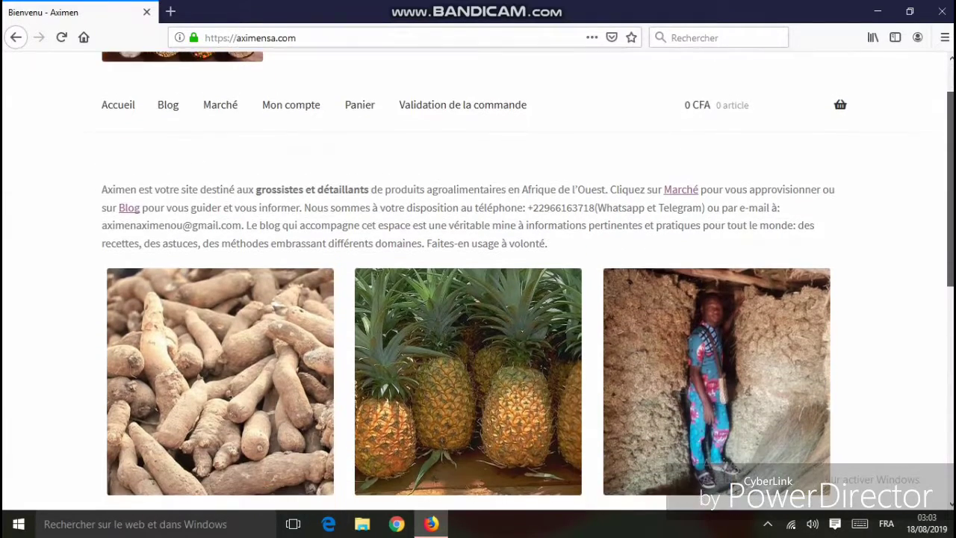
pyautogui.scroll(-3, 478, 281)
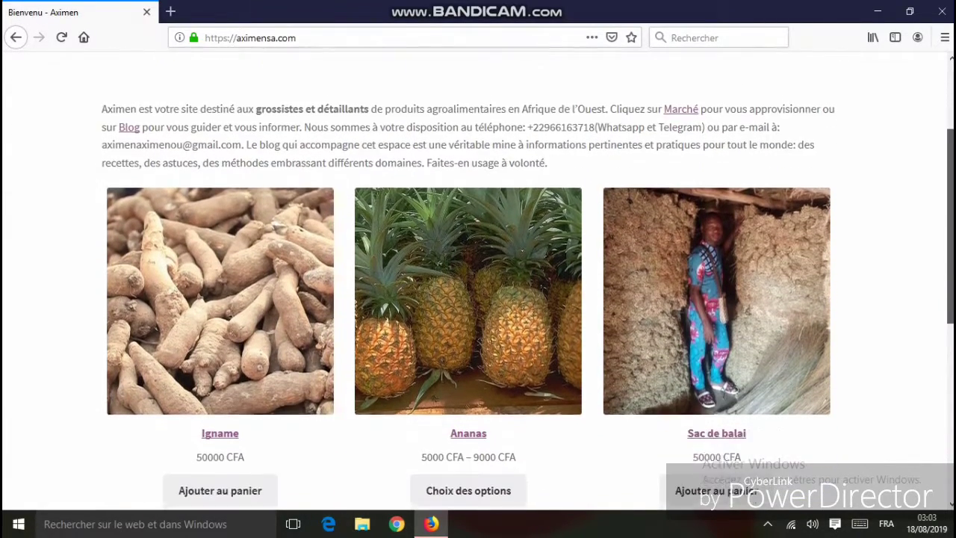
pyautogui.scroll(-3, 478, 281)
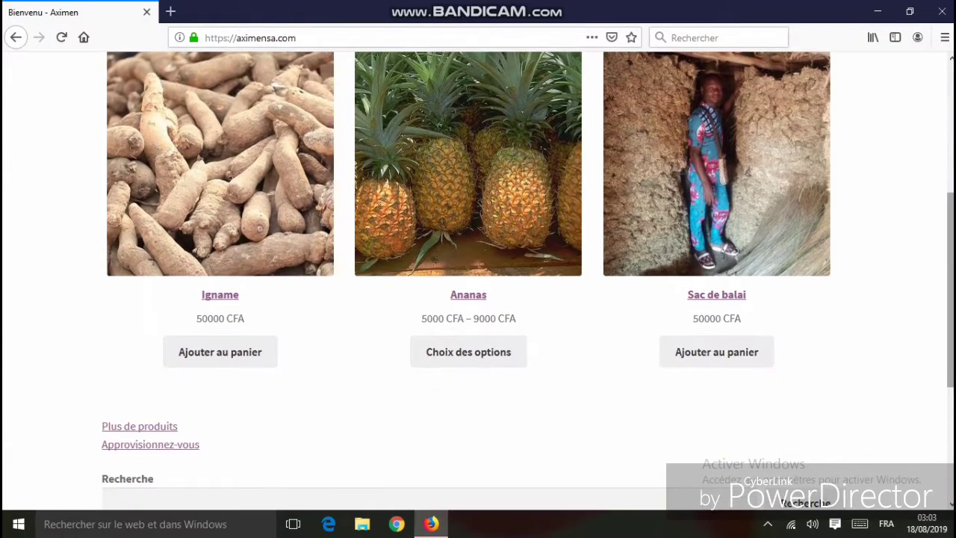
pyautogui.scroll(-4, 478, 281)
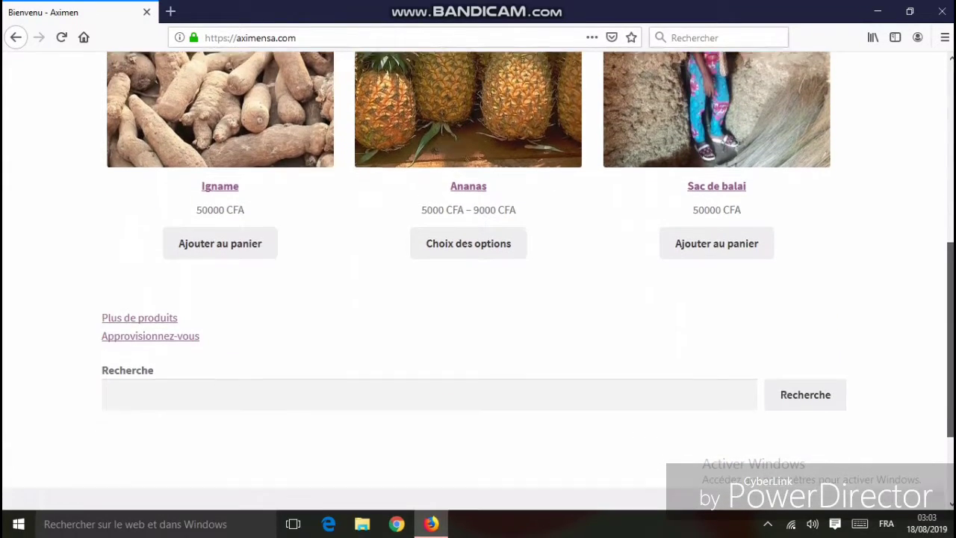
pyautogui.scroll(-1, 478, 280)
pyautogui.scroll(3, 478, 281)
pyautogui.scroll(-2, 478, 281)
pyautogui.scroll(-2, 478, 280)
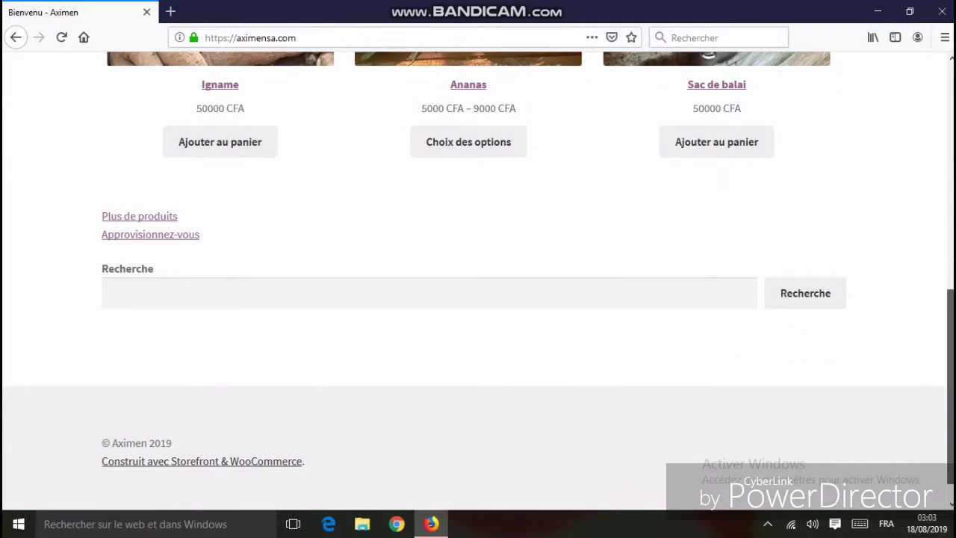
pyautogui.scroll(4, 477, 281)
pyautogui.scroll(5, 478, 280)
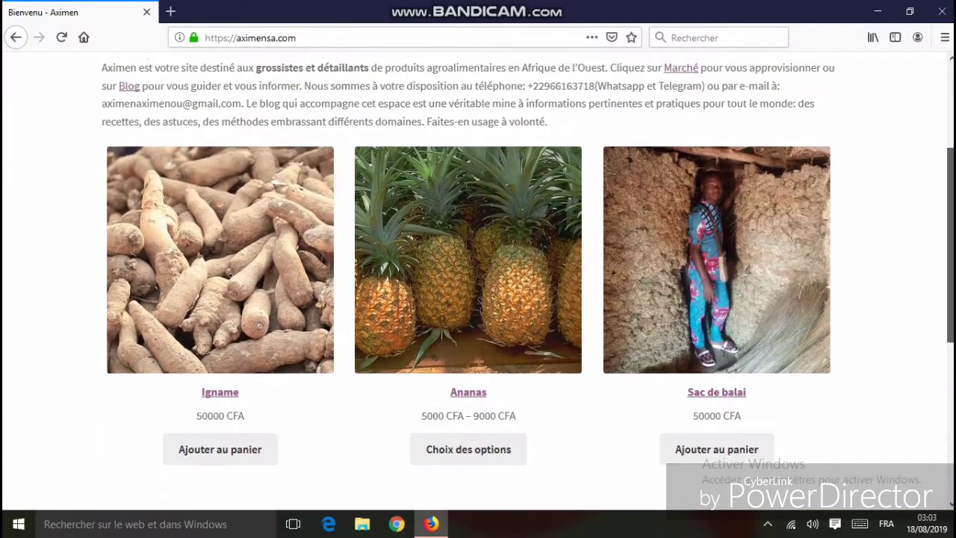
pyautogui.scroll(2, 477, 280)
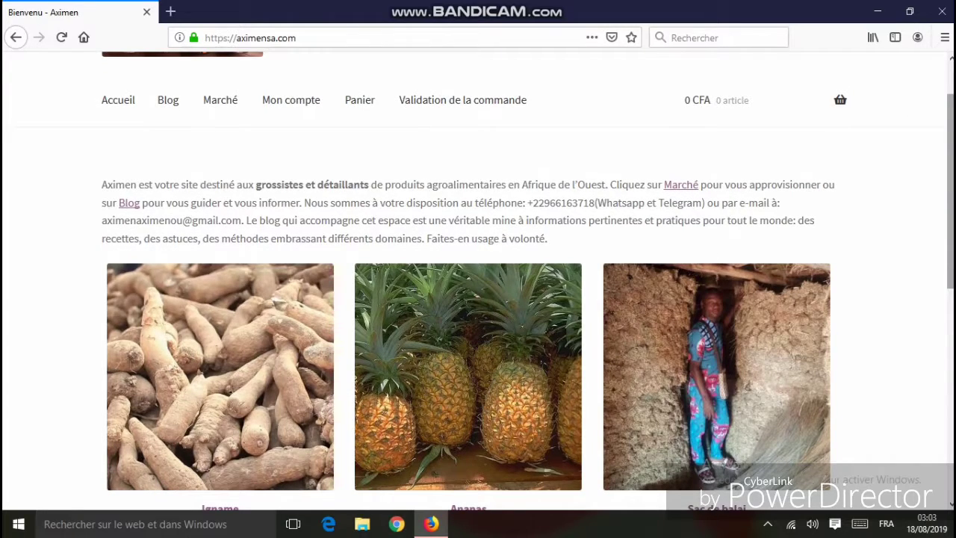
pyautogui.scroll(2, 478, 281)
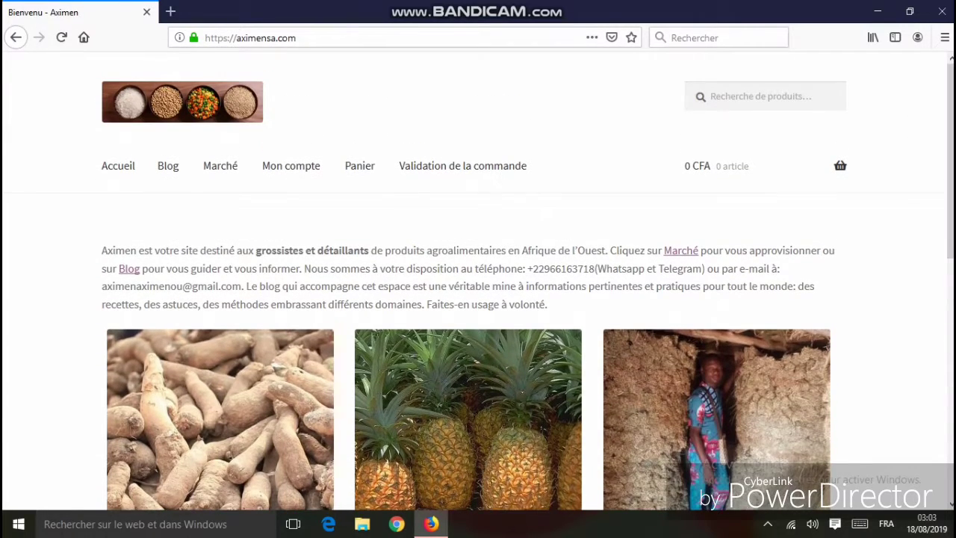
# Add the featured Igname product to the shopping cart from the home page
pyautogui.scroll(-4, 478, 281)
pyautogui.scroll(-1, 478, 280)
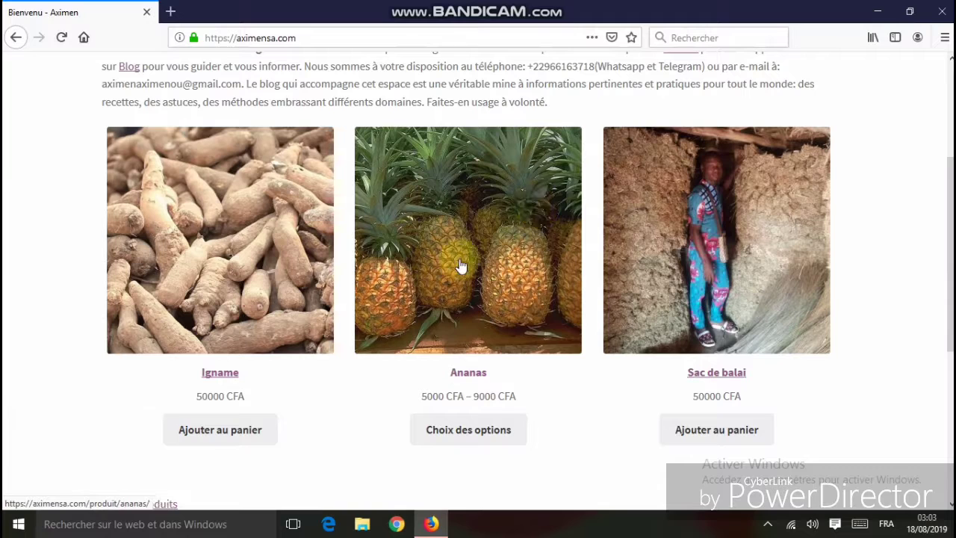
pyautogui.click(234, 442)
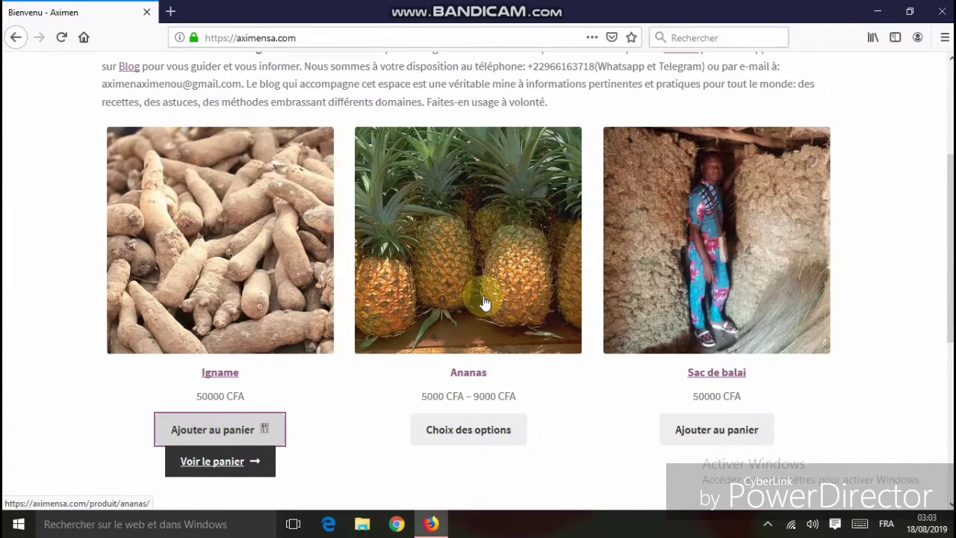
# Open the options of the Ananas product and select the size Grande and the level "Mature, pas mûr"
pyautogui.click(480, 431)
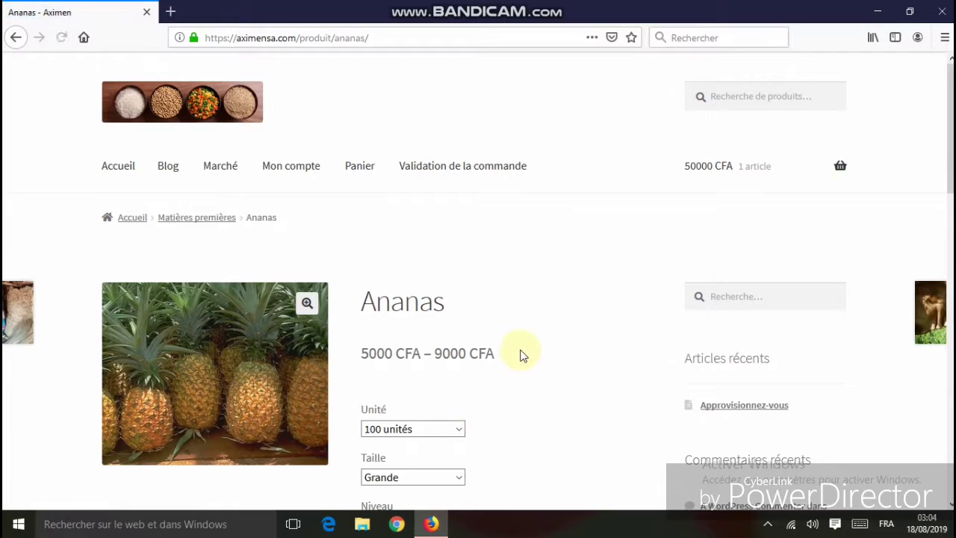
pyautogui.moveTo(950, 145); pyautogui.dragTo(950, 203)
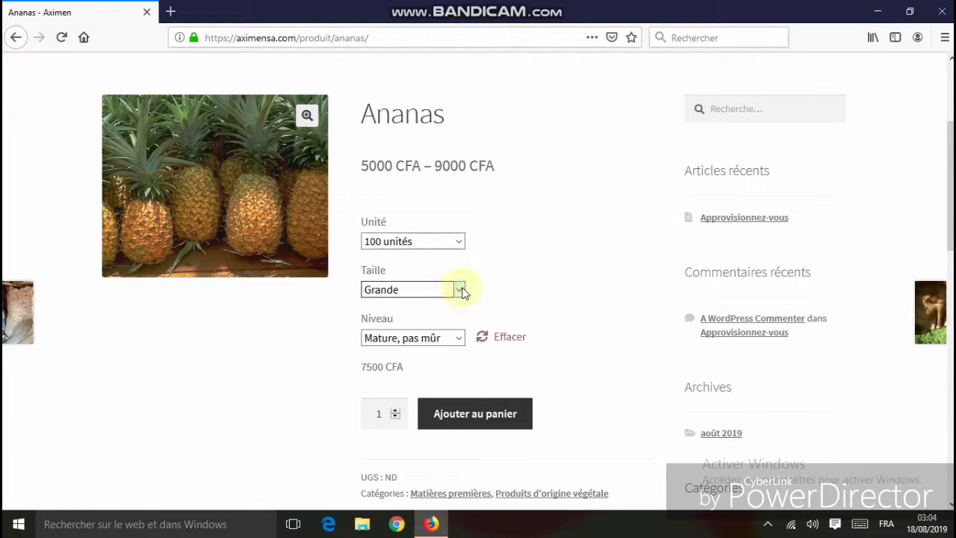
pyautogui.click(462, 292)
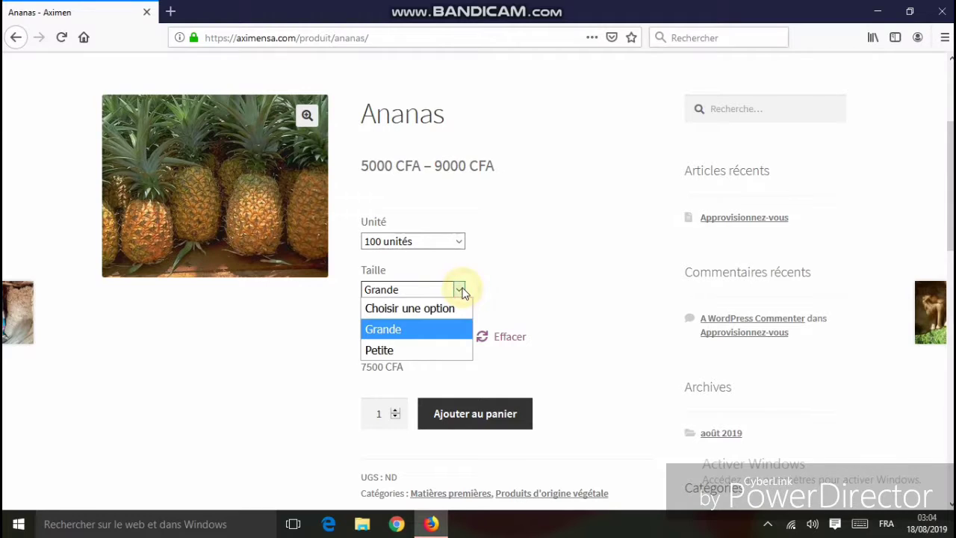
pyautogui.click(438, 350)
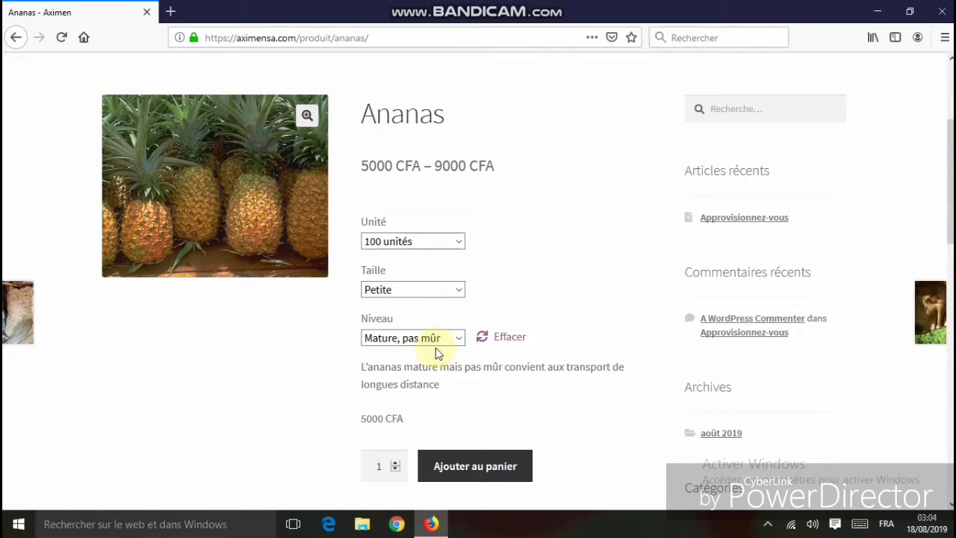
pyautogui.click(461, 288)
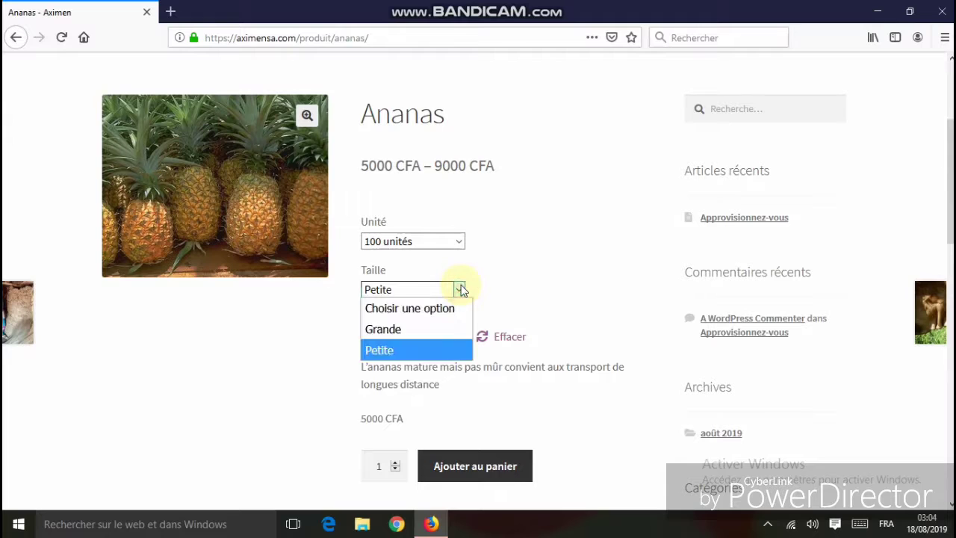
pyautogui.click(437, 331)
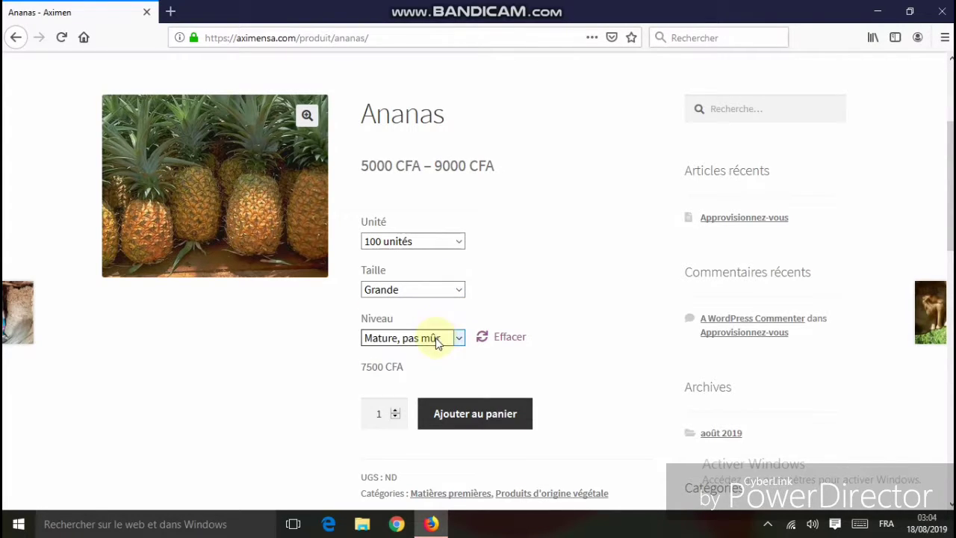
pyautogui.click(458, 340)
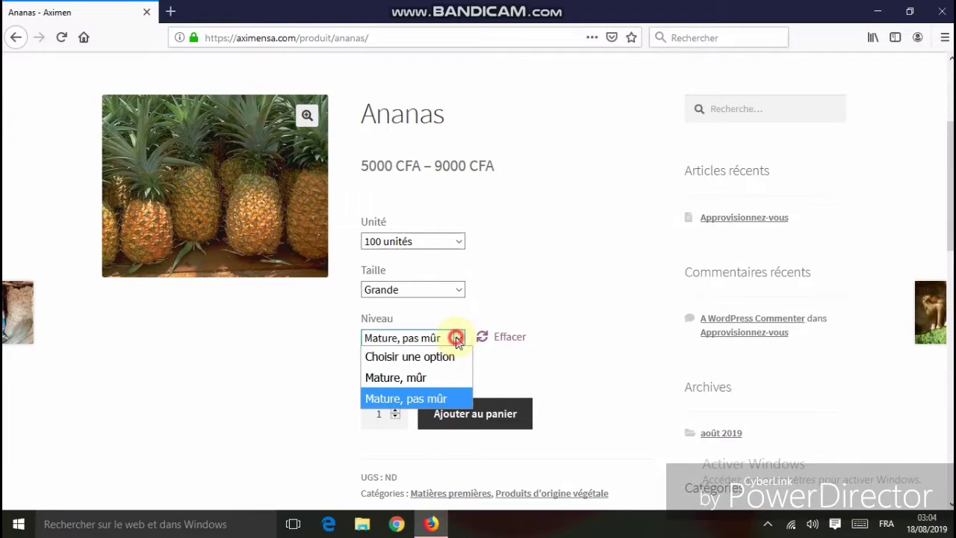
pyautogui.click(436, 398)
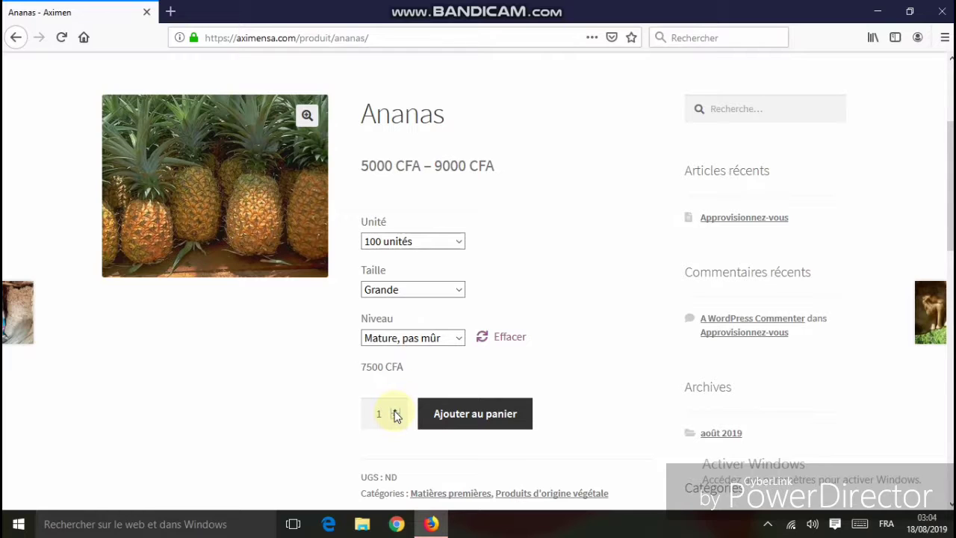
# Set the Ananas quantity to 10 and add it to the shopping cart
pyautogui.click(395, 410)
pyautogui.click(395, 410)
pyautogui.click(395, 410)
pyautogui.click(395, 410)
pyautogui.click(395, 410)
pyautogui.click(395, 410)
pyautogui.click(395, 410)
pyautogui.click(395, 410)
pyautogui.click(395, 409)
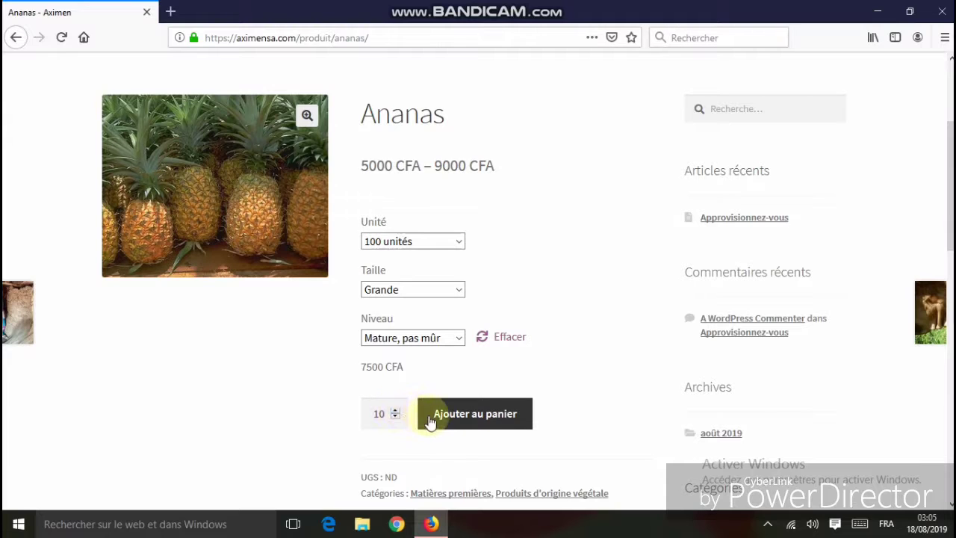
pyautogui.click(435, 420)
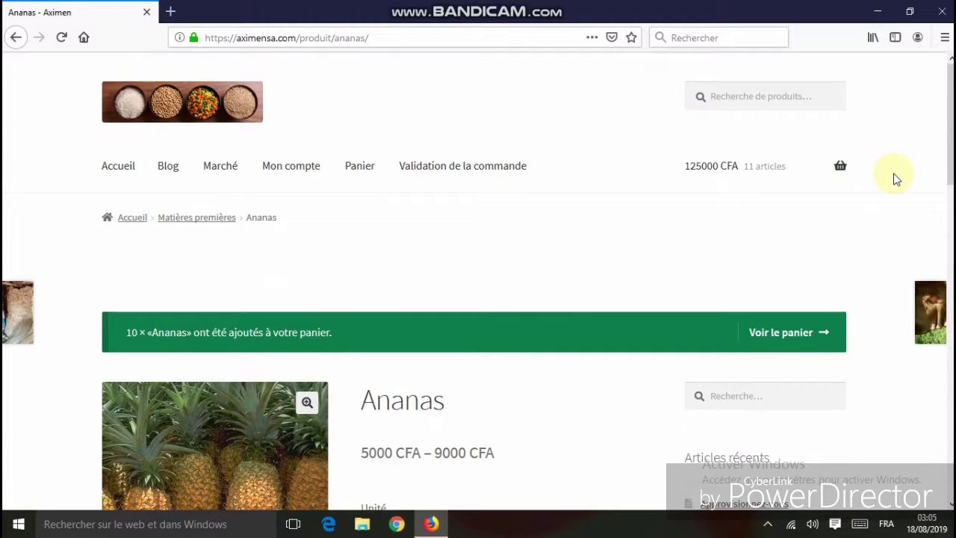
# Review the Ananas product page, including its additional information and related products
pyautogui.moveTo(950, 137); pyautogui.dragTo(950, 223)
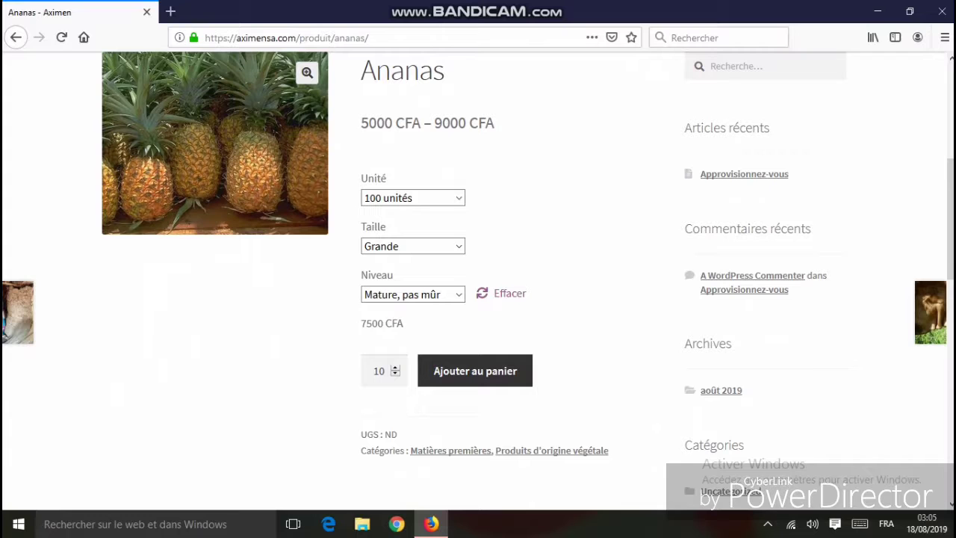
pyautogui.moveTo(950, 221); pyautogui.dragTo(950, 312)
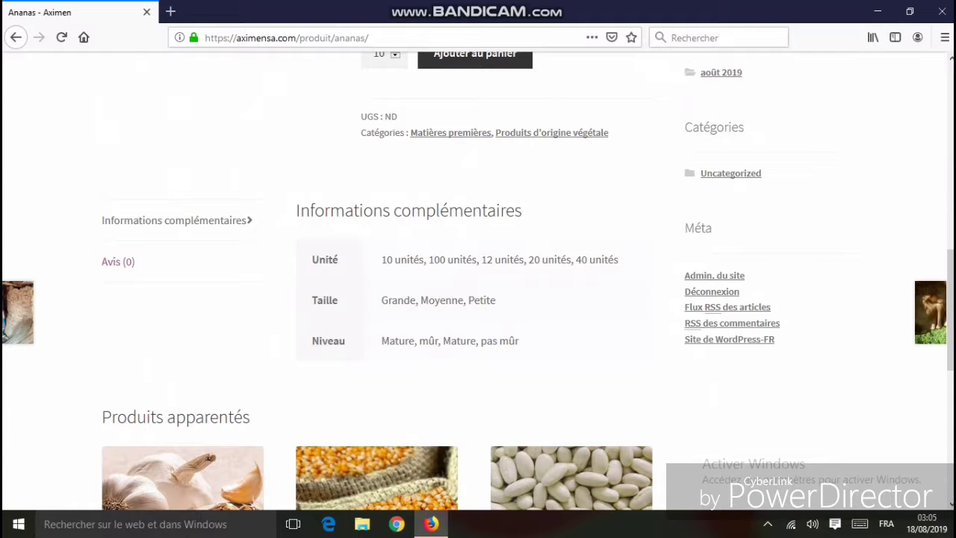
pyautogui.moveTo(950, 311); pyautogui.dragTo(950, 142)
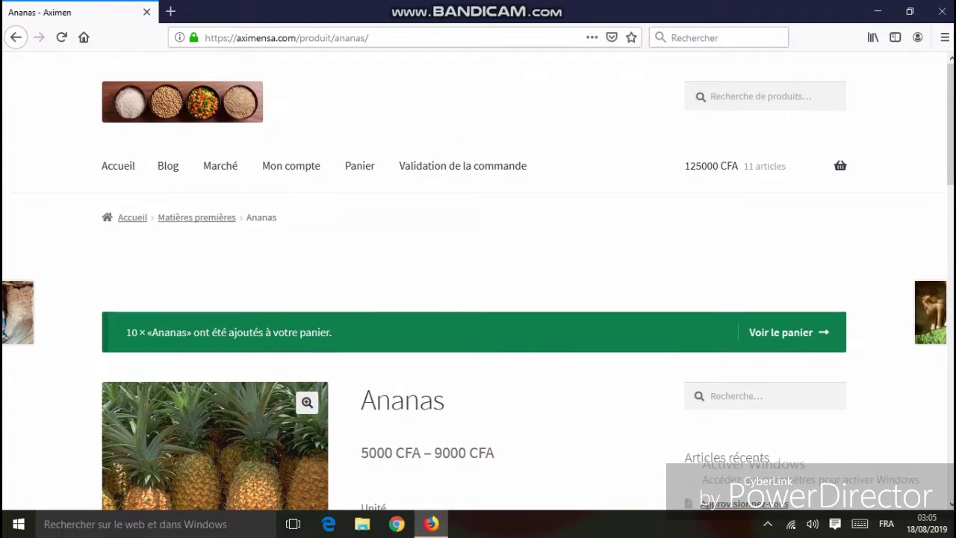
pyautogui.scroll(-2, 855, 242)
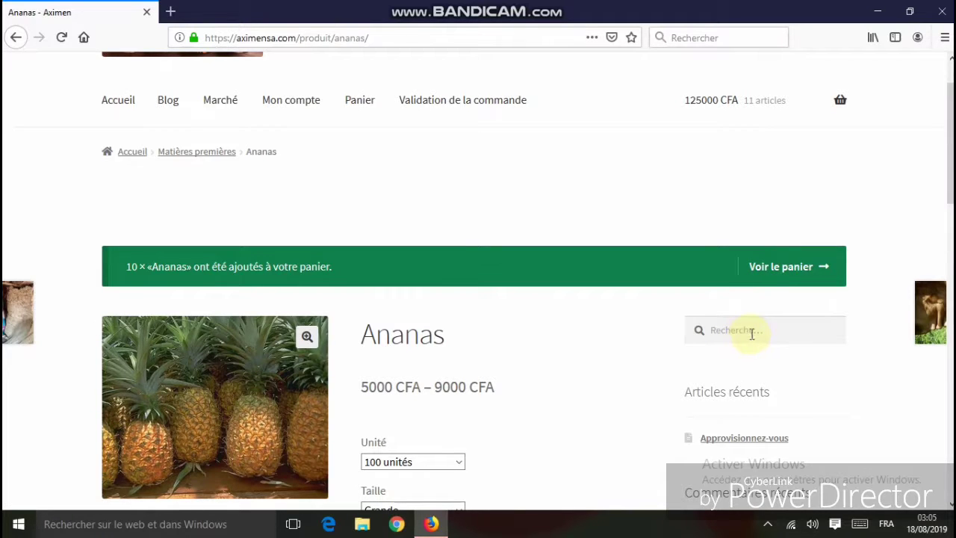
pyautogui.scroll(2, 752, 333)
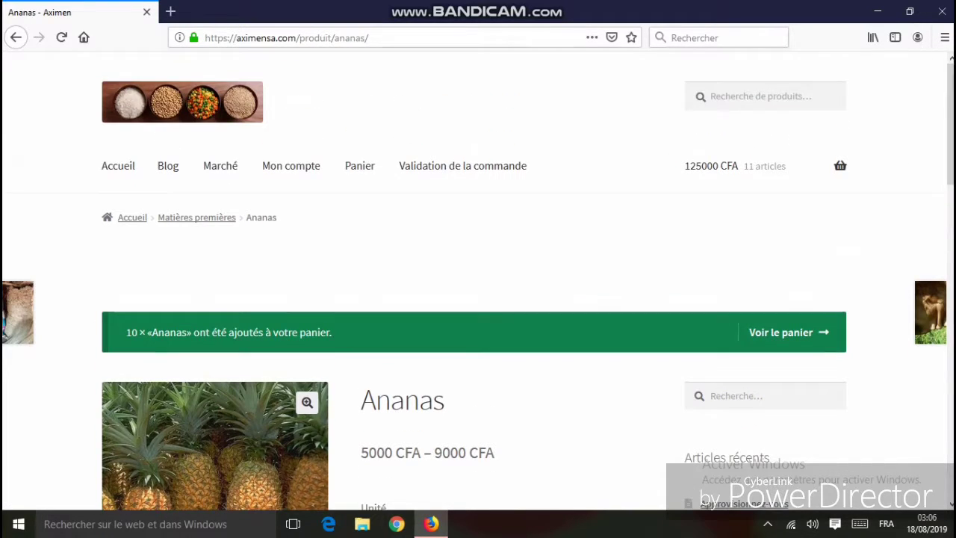
# Search the shop's products for "Soja" and view the product page of the 100 kg soybean sacks
pyautogui.click(822, 101)
pyautogui.write('s')
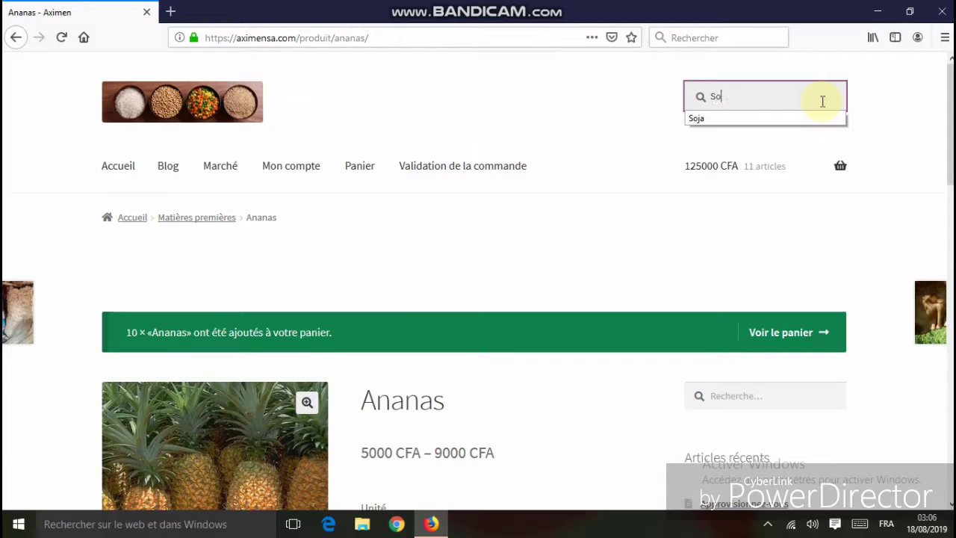
pyautogui.write('oja')
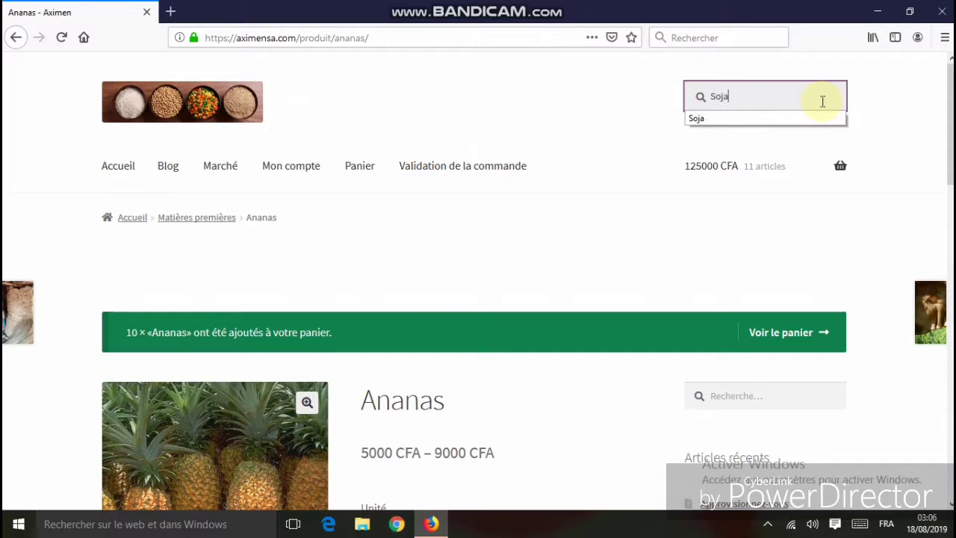
pyautogui.press('Return')
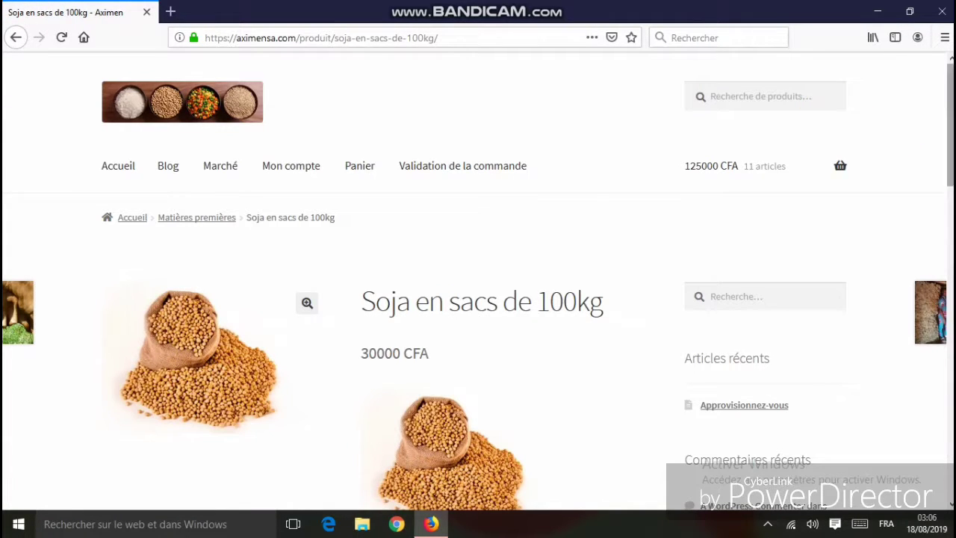
pyautogui.scroll(-3, 478, 298)
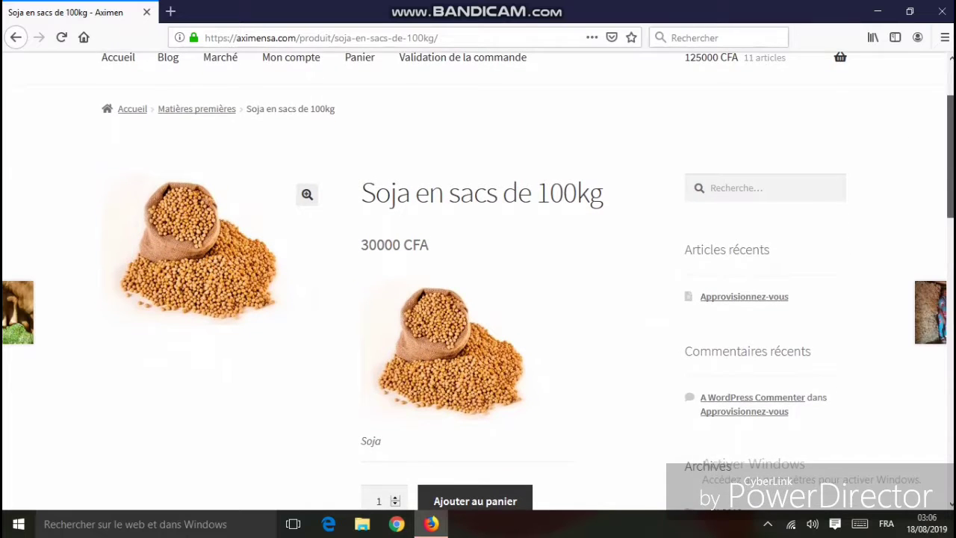
# Set the quantity of 100 kg soybean sacks to 5 and add them to the shopping cart
pyautogui.scroll(-3, 478, 298)
pyautogui.moveTo(950, 191)
pyautogui.mouseDown()
pyautogui.moveTo(951, 201)
pyautogui.moveTo(951, 179)
pyautogui.moveTo(952, 217)
pyautogui.moveTo(952, 200)
pyautogui.mouseUp()
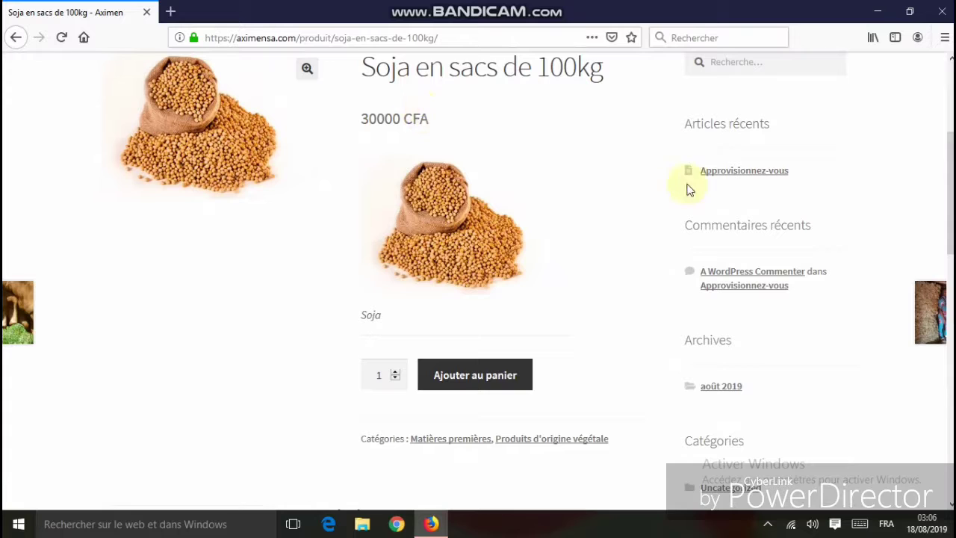
pyautogui.moveTo(950, 187); pyautogui.dragTo(950, 173)
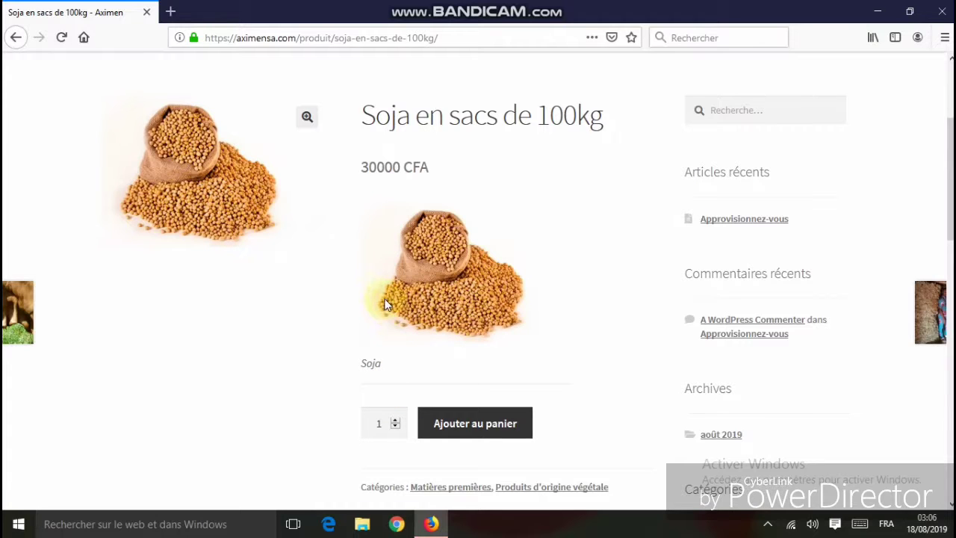
pyautogui.click(396, 420)
pyautogui.click(397, 420)
pyautogui.click(397, 421)
pyautogui.click(396, 420)
pyautogui.click(440, 438)
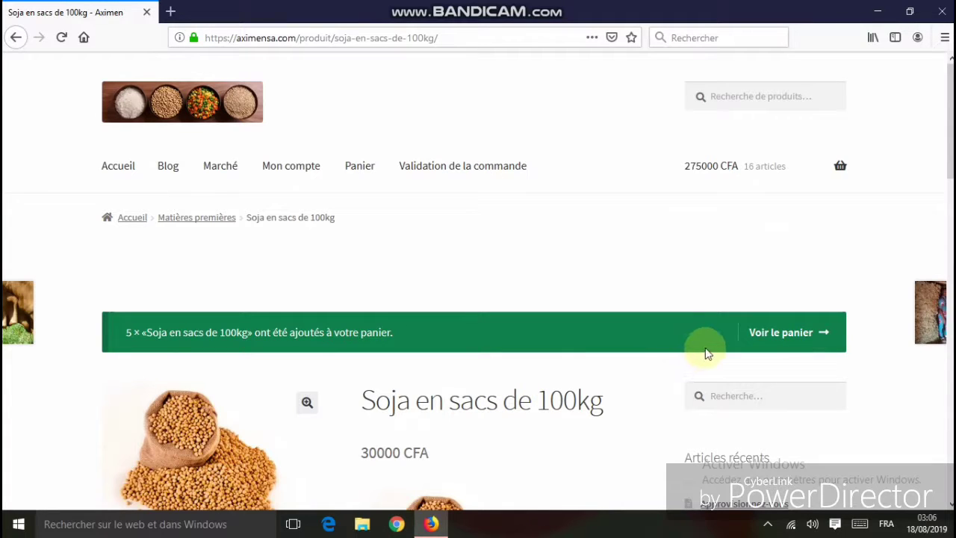
# Open the shopping cart, set the Igname quantity to 10 and update the cart
pyautogui.click(761, 331)
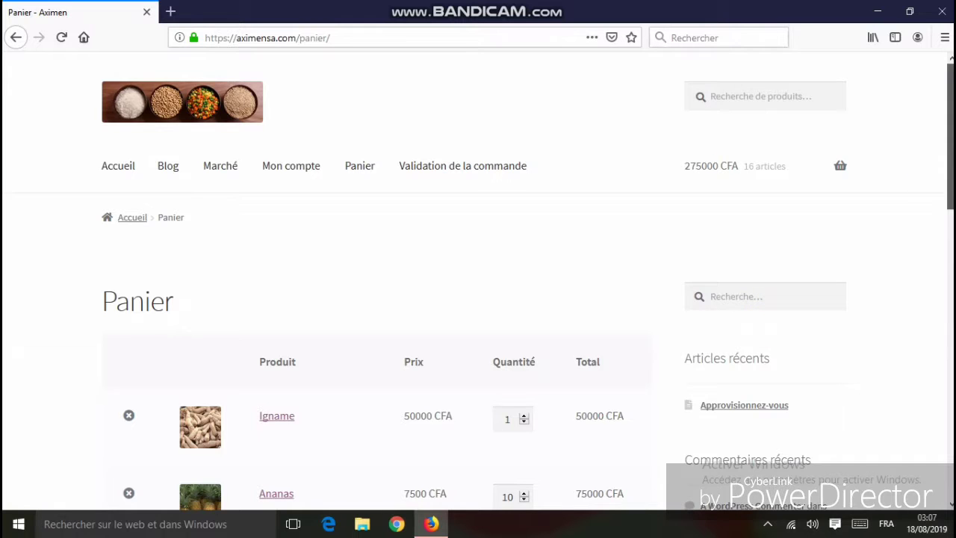
pyautogui.scroll(-3, 760, 329)
pyautogui.scroll(-1, 528, 281)
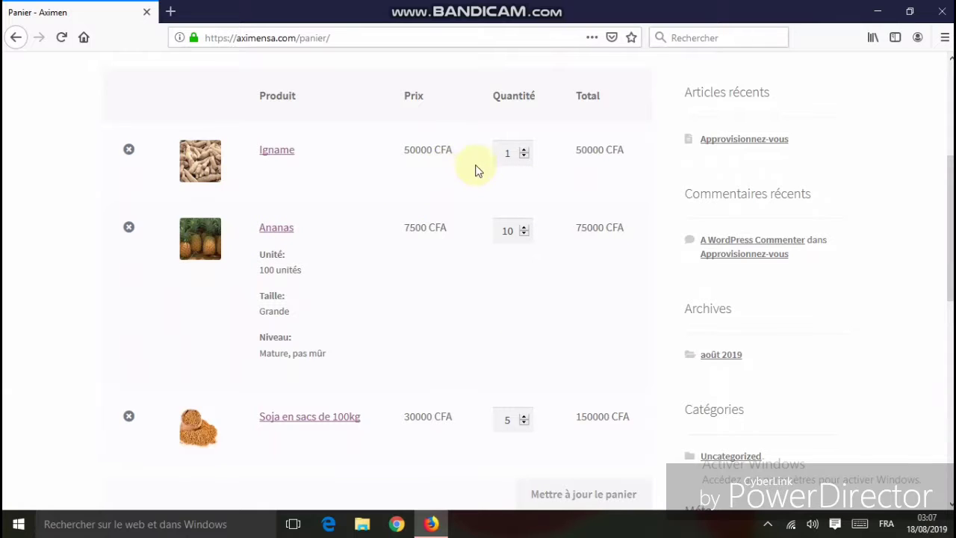
pyautogui.click(524, 149)
pyautogui.click(525, 149)
pyautogui.click(524, 149)
pyautogui.click(524, 149)
pyautogui.click(524, 150)
pyautogui.click(524, 150)
pyautogui.click(524, 150)
pyautogui.click(524, 150)
pyautogui.click(524, 150)
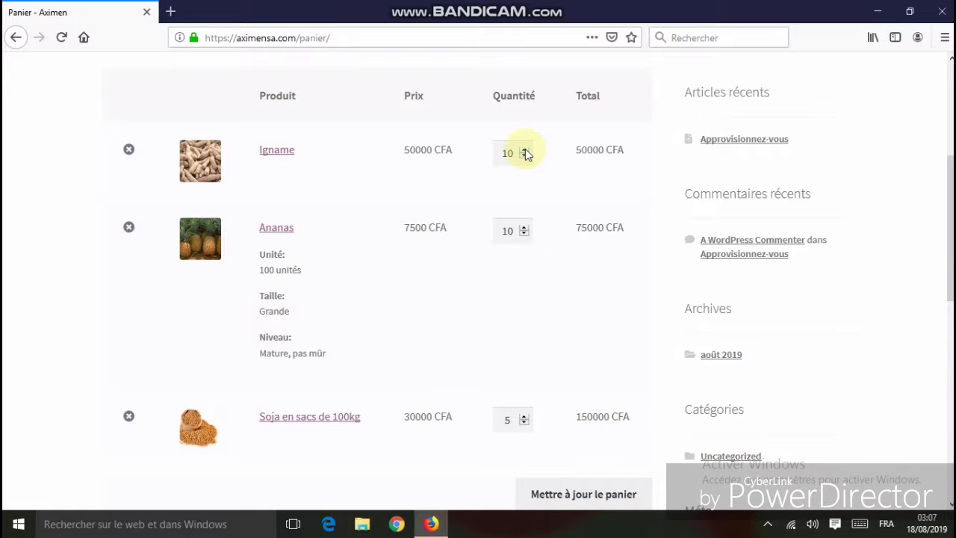
pyautogui.moveTo(950, 238)
pyautogui.mouseDown()
pyautogui.moveTo(951, 267)
pyautogui.moveTo(951, 252)
pyautogui.mouseUp()
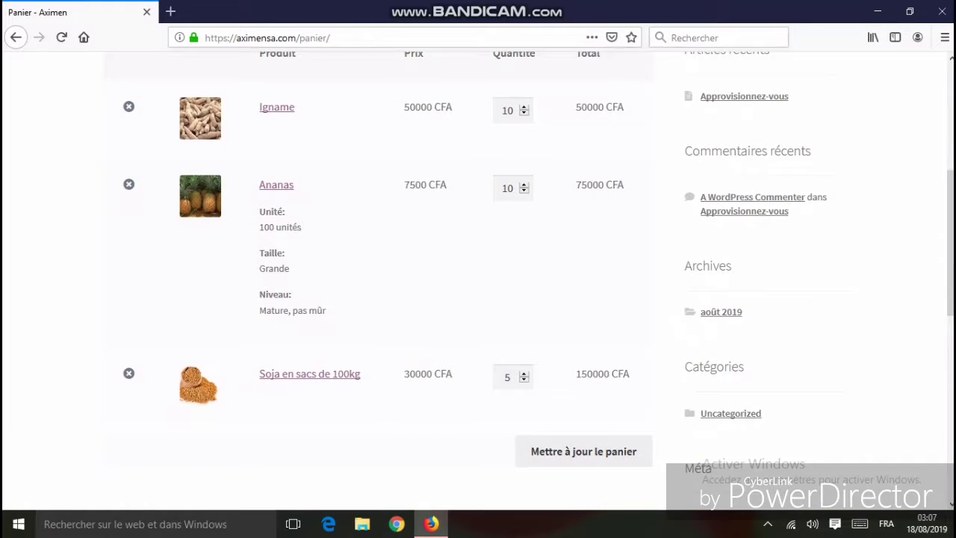
pyautogui.click(597, 453)
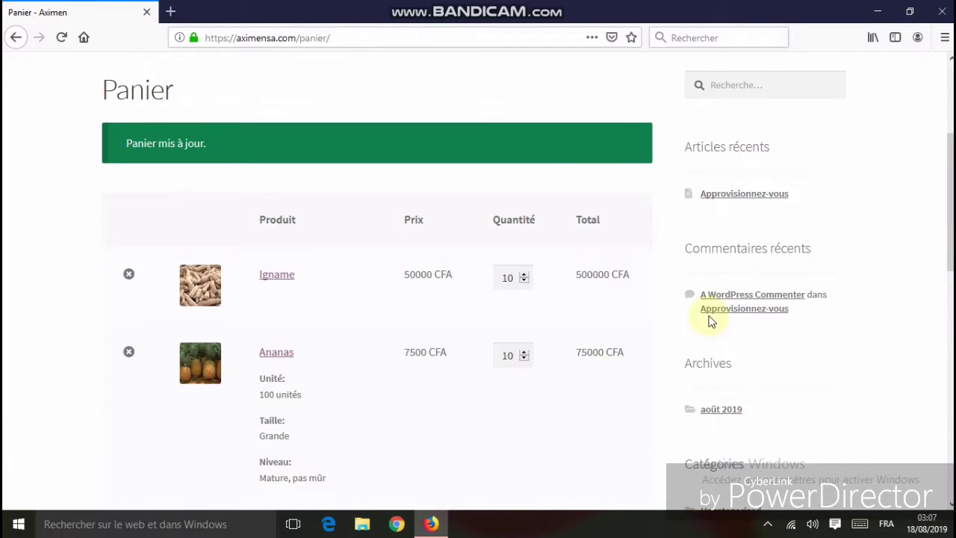
# Review the cart's items and total, and proceed to the order validation page
pyautogui.scroll(-4, 930, 232)
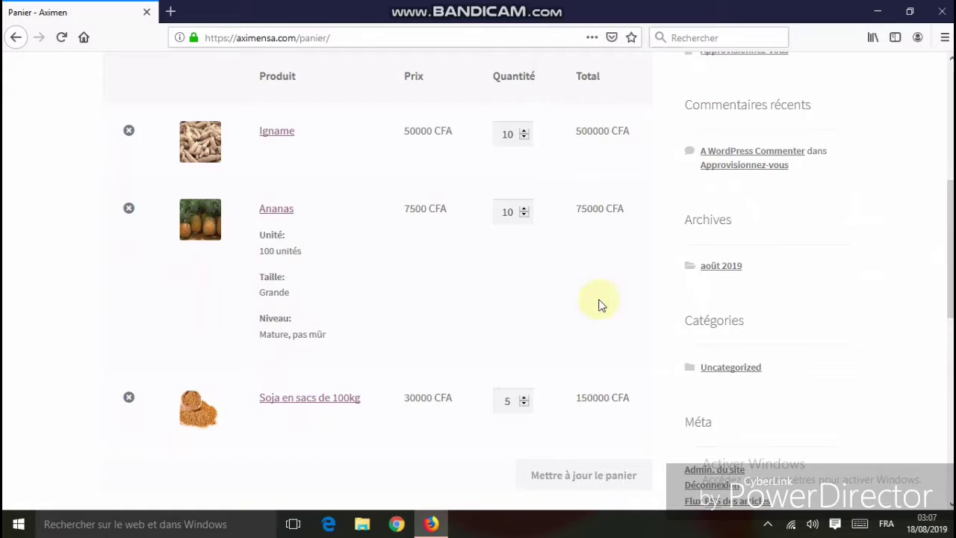
pyautogui.moveTo(945, 265); pyautogui.dragTo(947, 361)
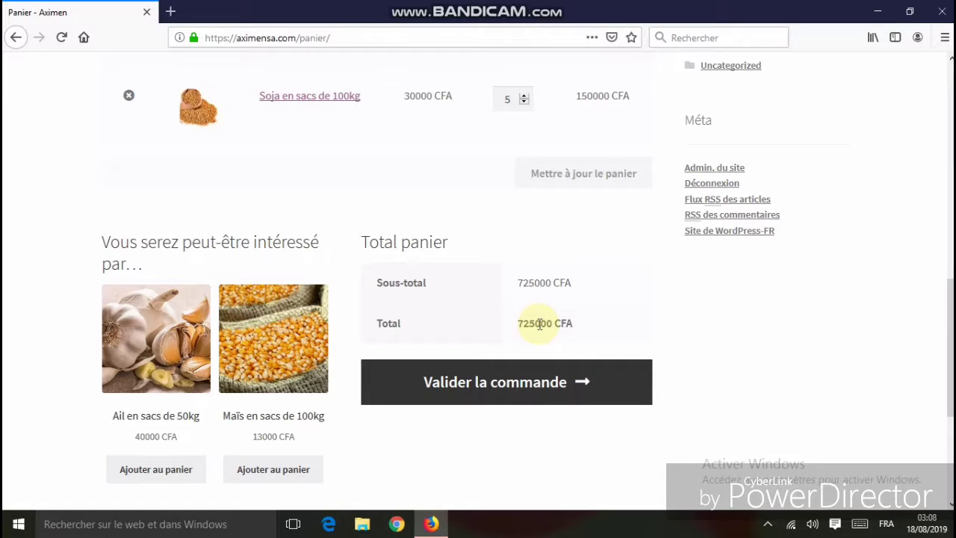
pyautogui.click(508, 389)
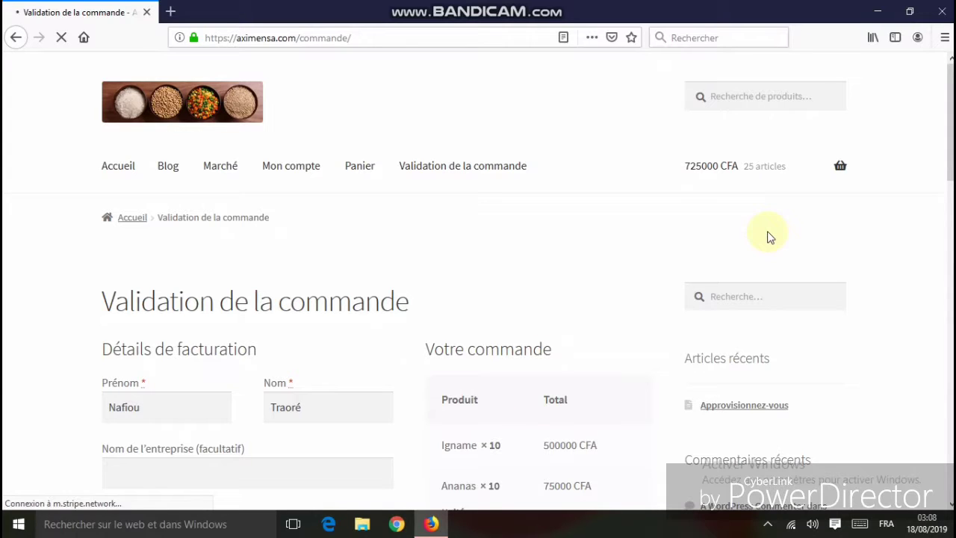
# Examine the prefilled billing details and the order summary on the order validation page
pyautogui.scroll(-4, 478, 284)
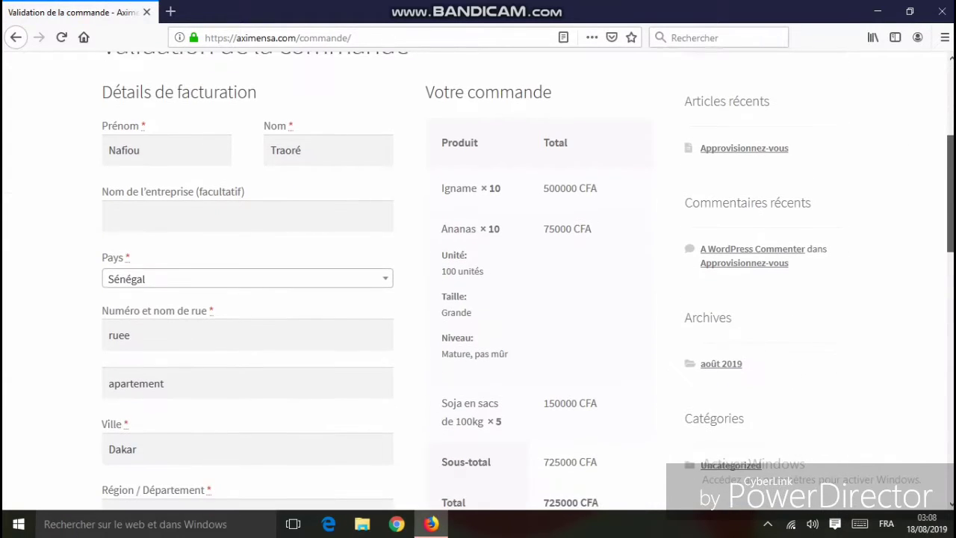
pyautogui.scroll(-2, 478, 284)
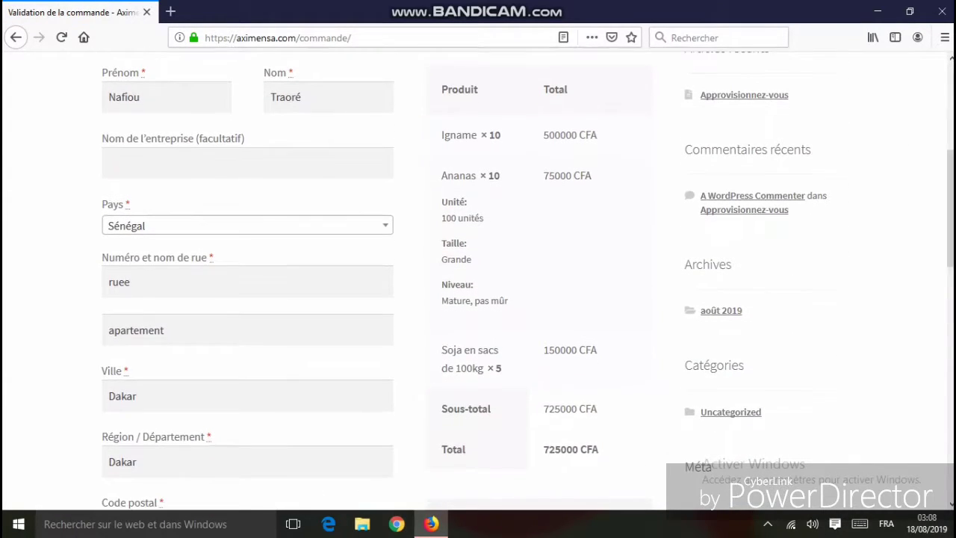
pyautogui.scroll(3, 478, 284)
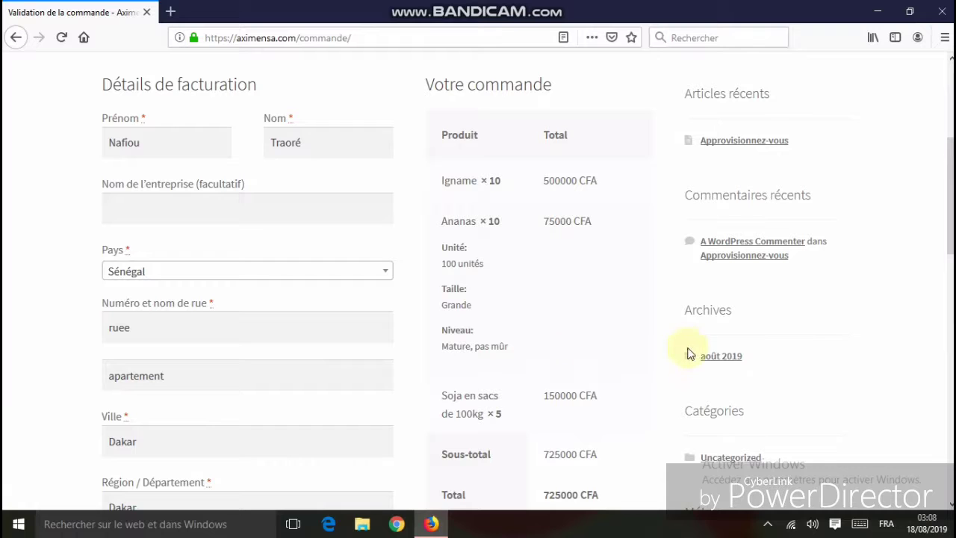
pyautogui.scroll(-5, 478, 284)
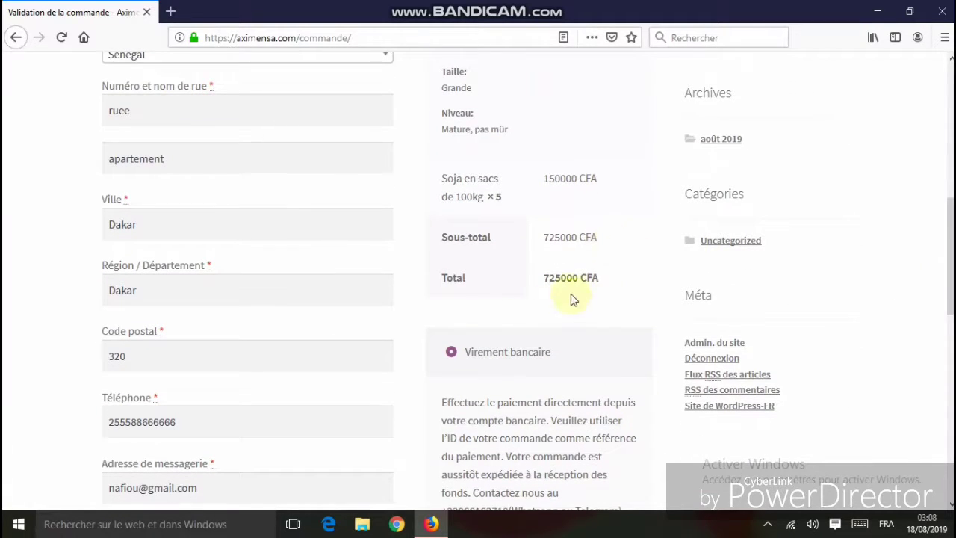
pyautogui.scroll(3, 814, 227)
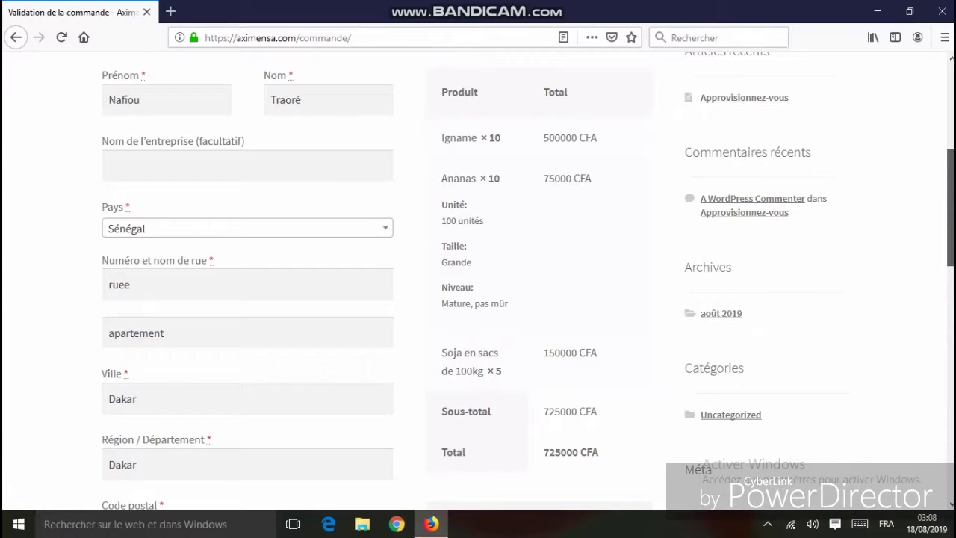
pyautogui.scroll(1, 900, 183)
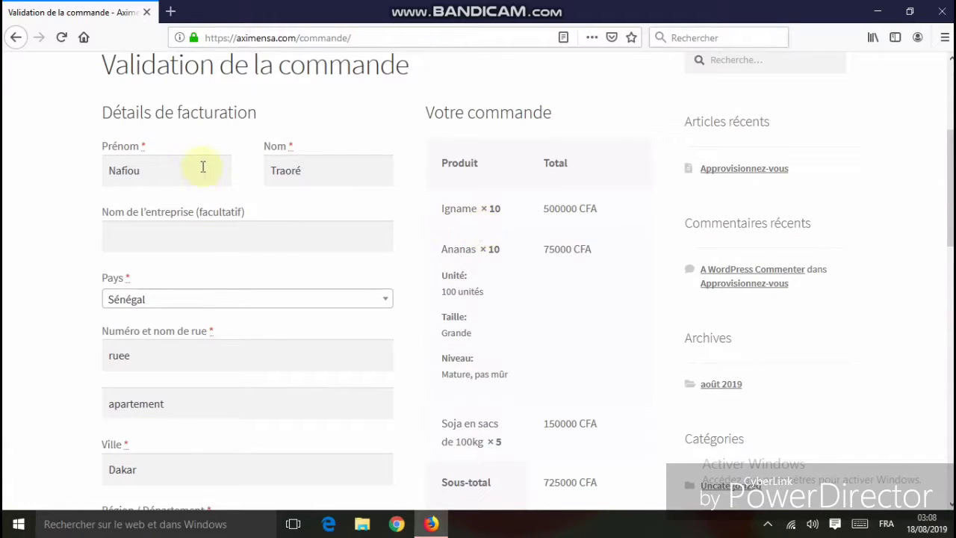
# Go through the billing first name, last name and company fields, and select Sénégal as the country
pyautogui.click(168, 172)
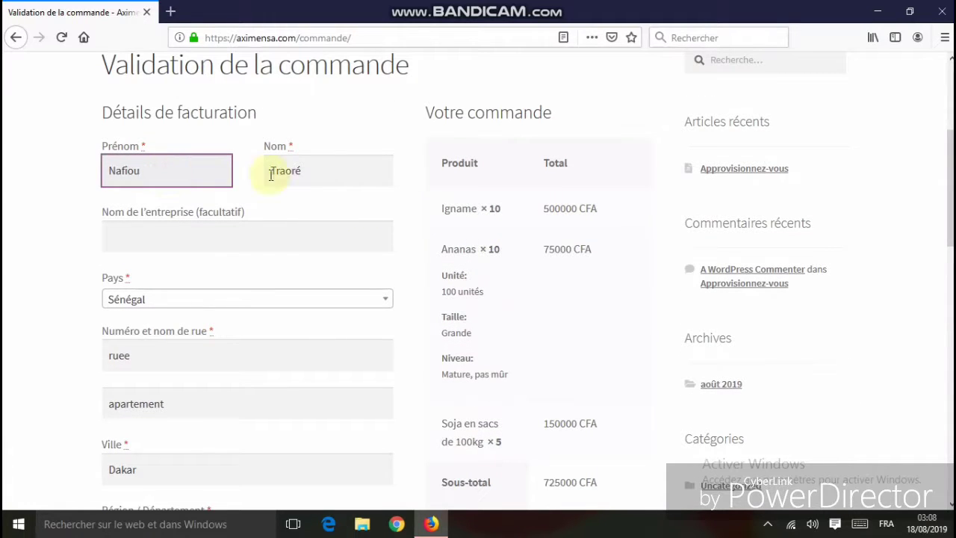
pyautogui.click(316, 177)
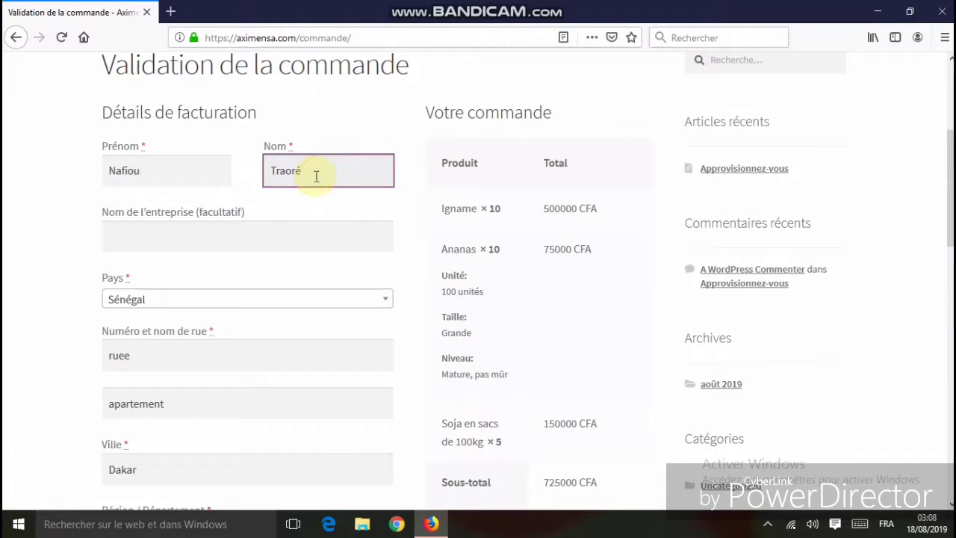
pyautogui.click(293, 233)
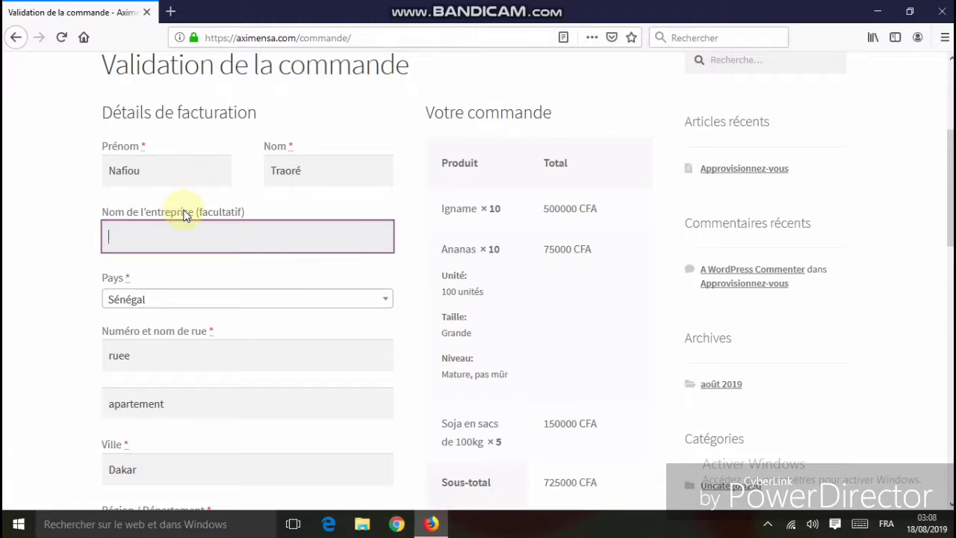
pyautogui.click(188, 299)
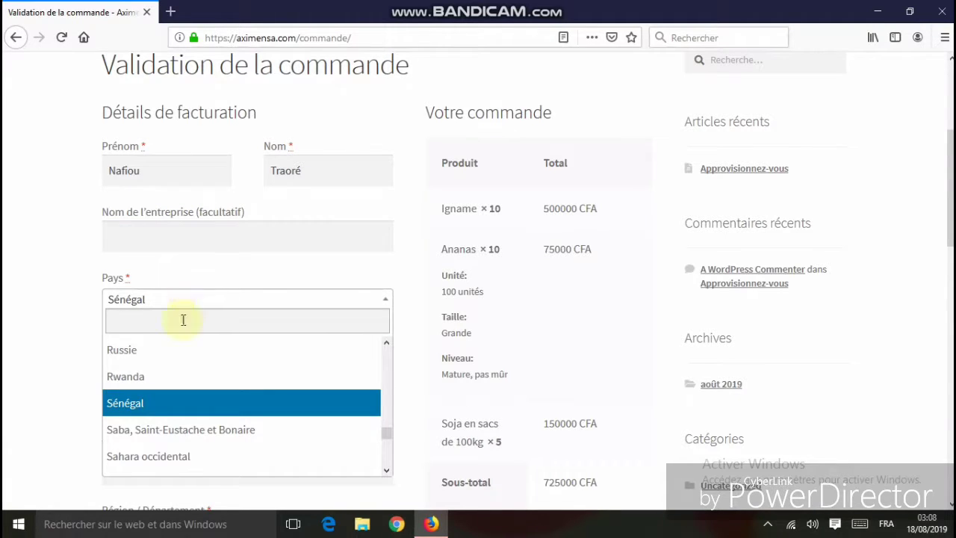
pyautogui.click(173, 411)
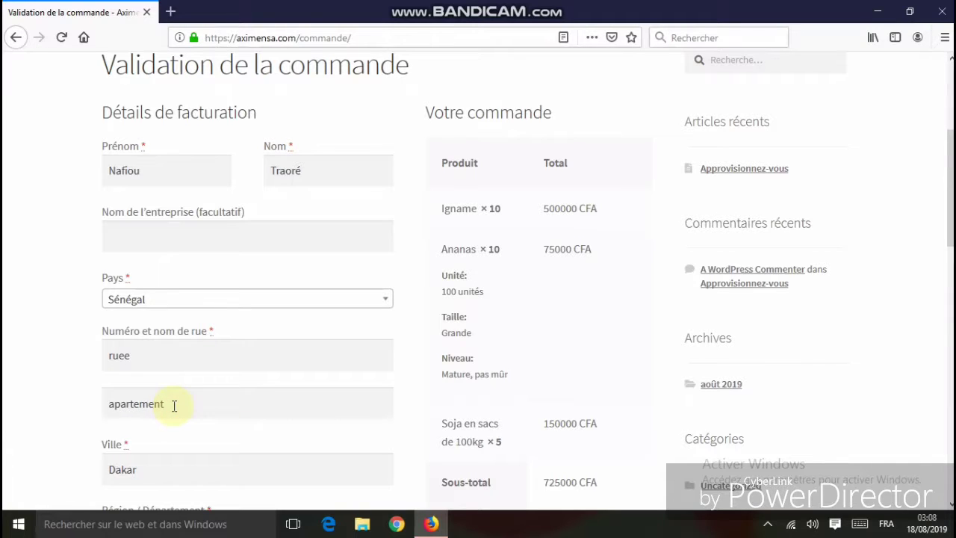
# Check the street address, apartment, city, region, postcode, phone and e-mail fields of the billing details
pyautogui.click(200, 361)
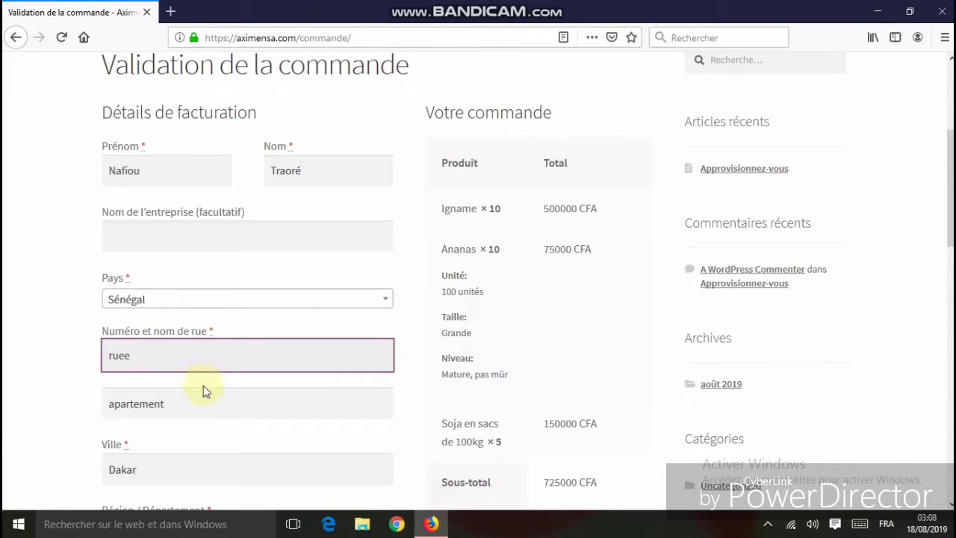
pyautogui.click(208, 395)
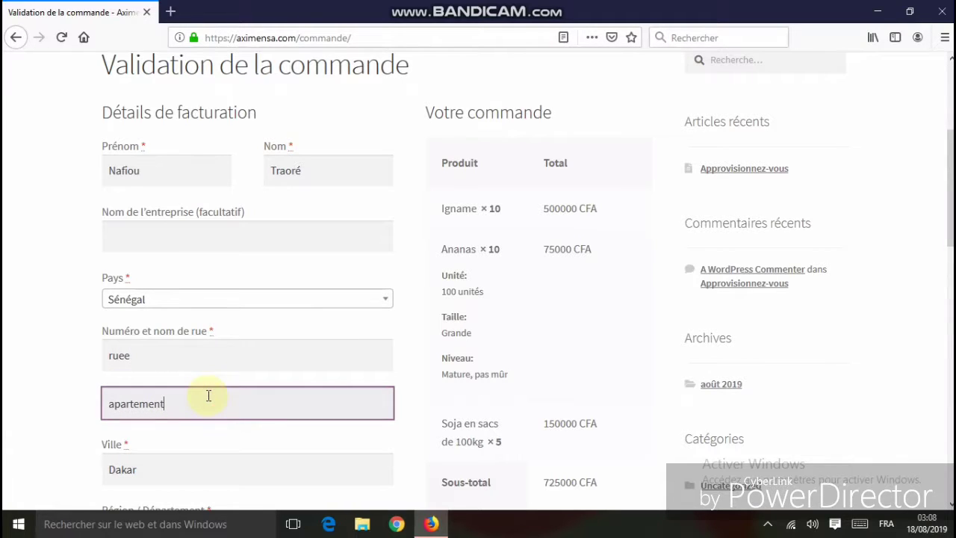
pyautogui.click(206, 462)
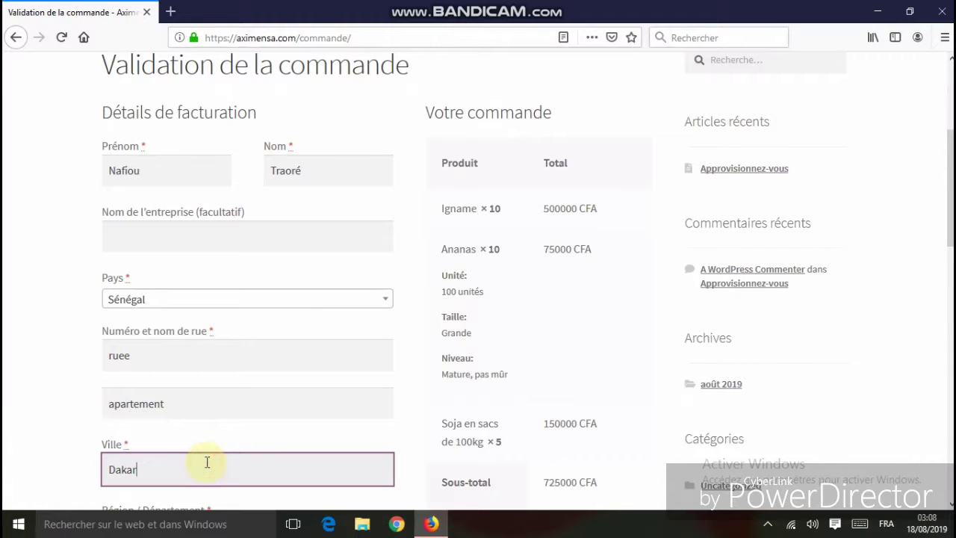
pyautogui.scroll(-4, 478, 284)
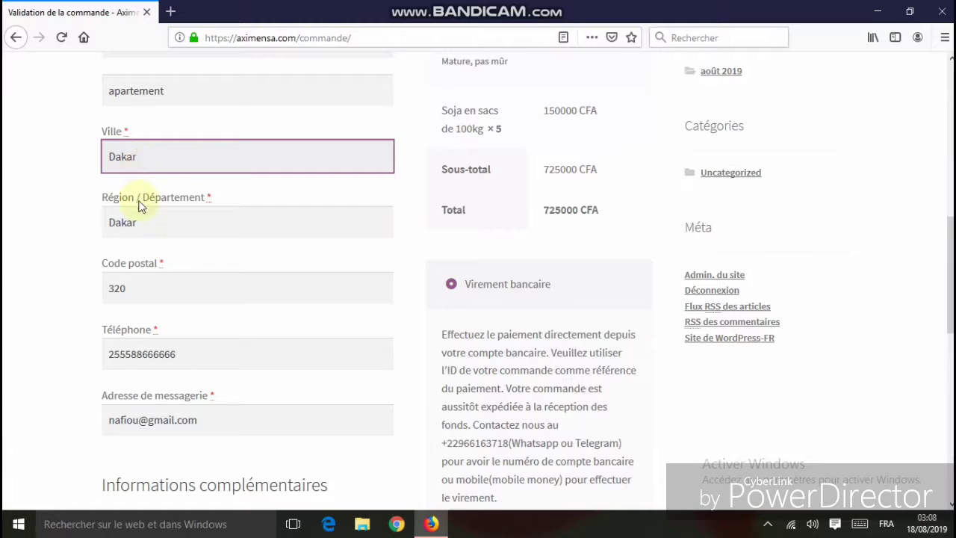
pyautogui.click(148, 223)
pyautogui.click(168, 289)
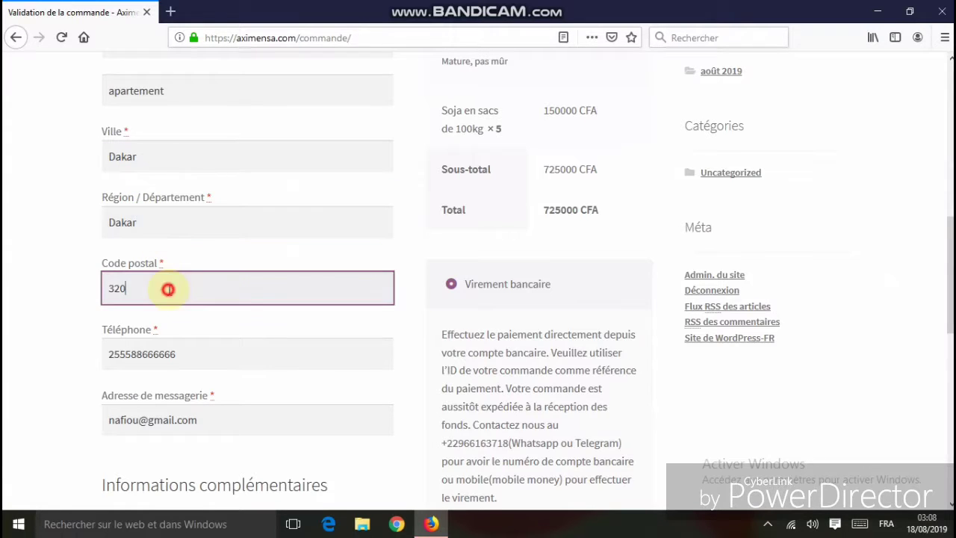
pyautogui.click(189, 356)
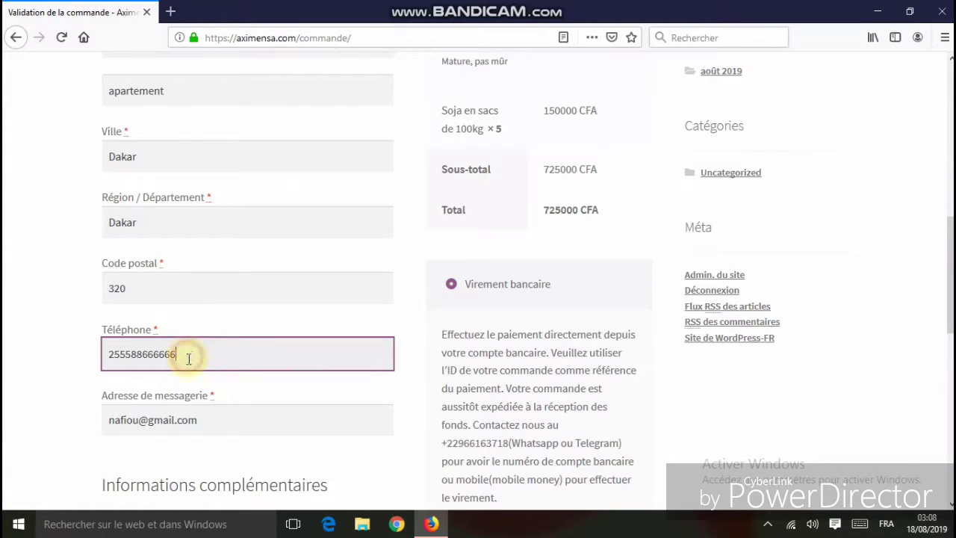
pyautogui.click(210, 420)
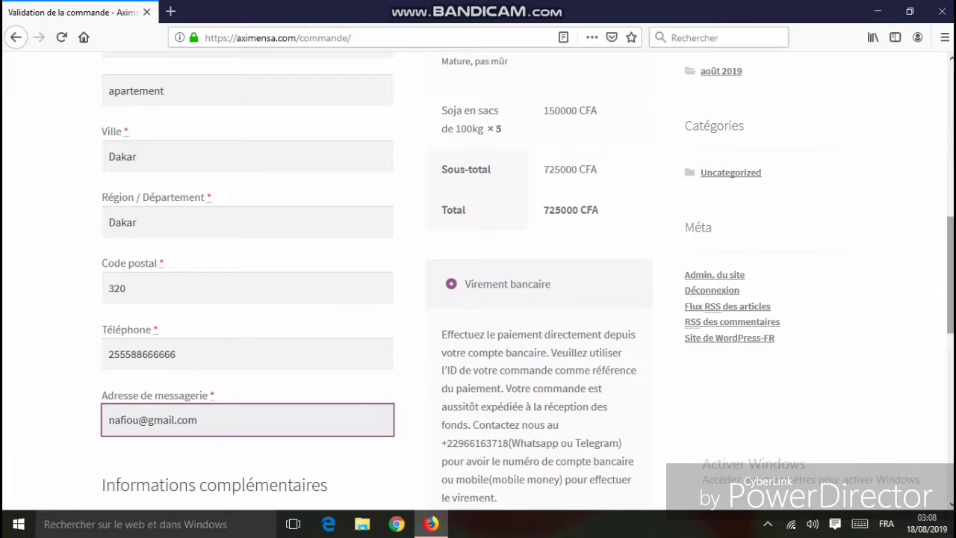
# Look over the whole checkout form again, from the billing names to the bank transfer instructions and other payment methods
pyautogui.scroll(-3, 951, 274)
pyautogui.scroll(8, 528, 281)
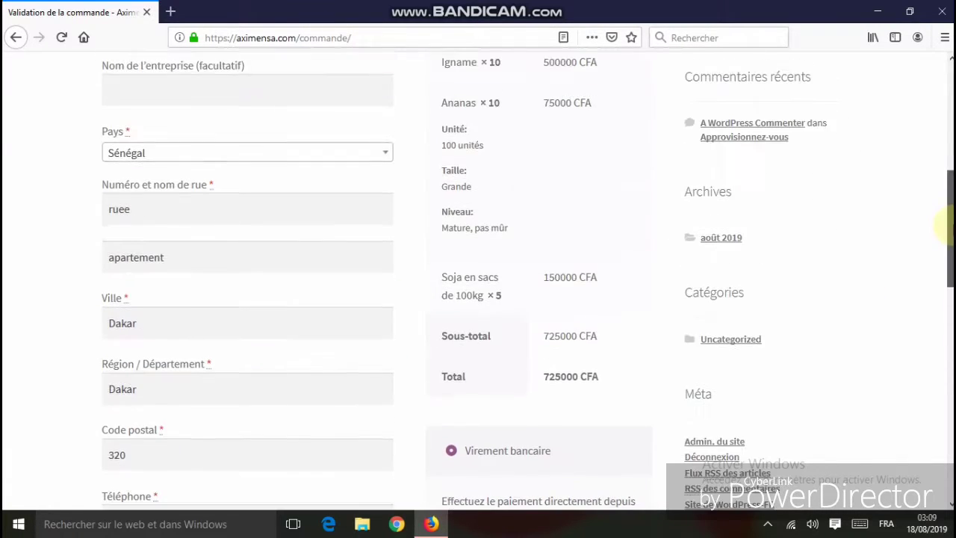
pyautogui.scroll(3, 528, 281)
pyautogui.scroll(2, 528, 280)
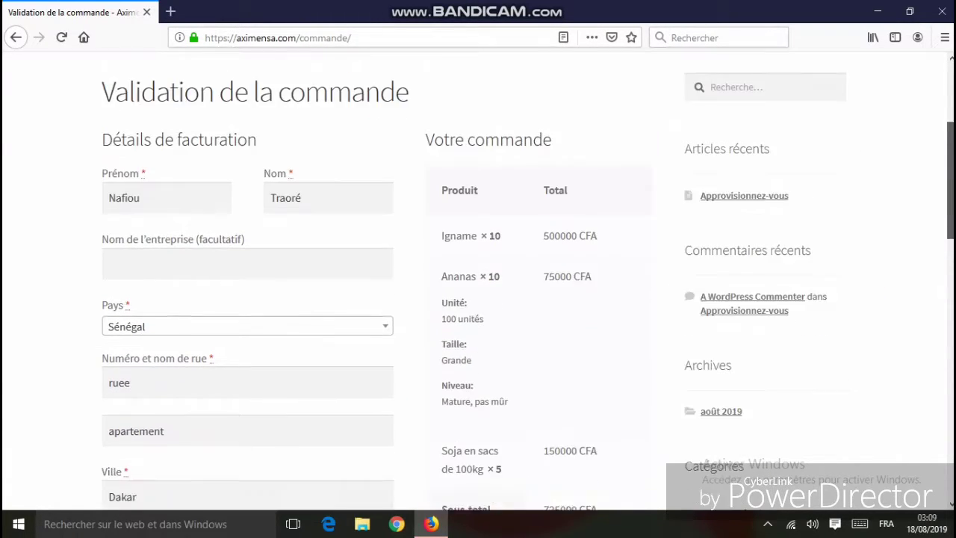
pyautogui.scroll(-4, 528, 281)
pyautogui.scroll(-2, 528, 280)
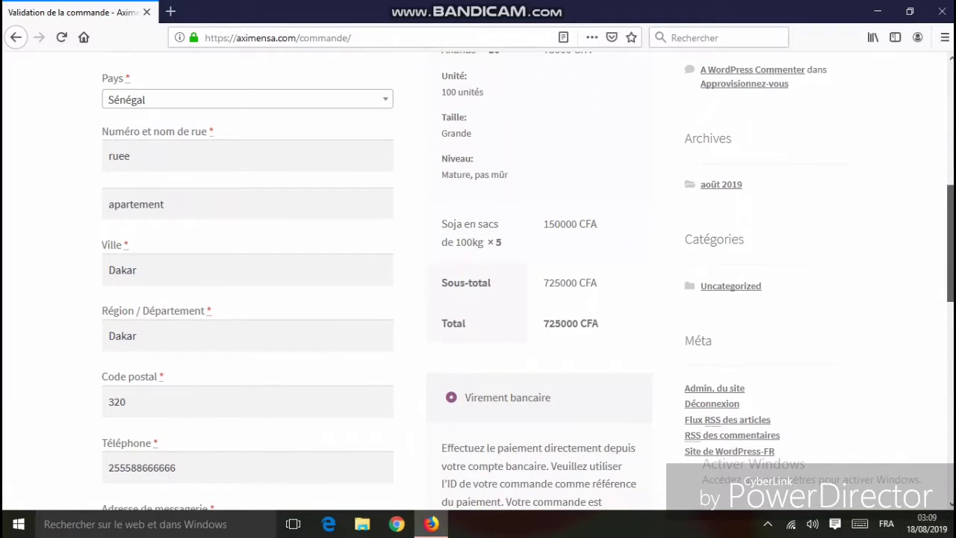
pyautogui.scroll(-3, 528, 281)
pyautogui.scroll(-2, 528, 281)
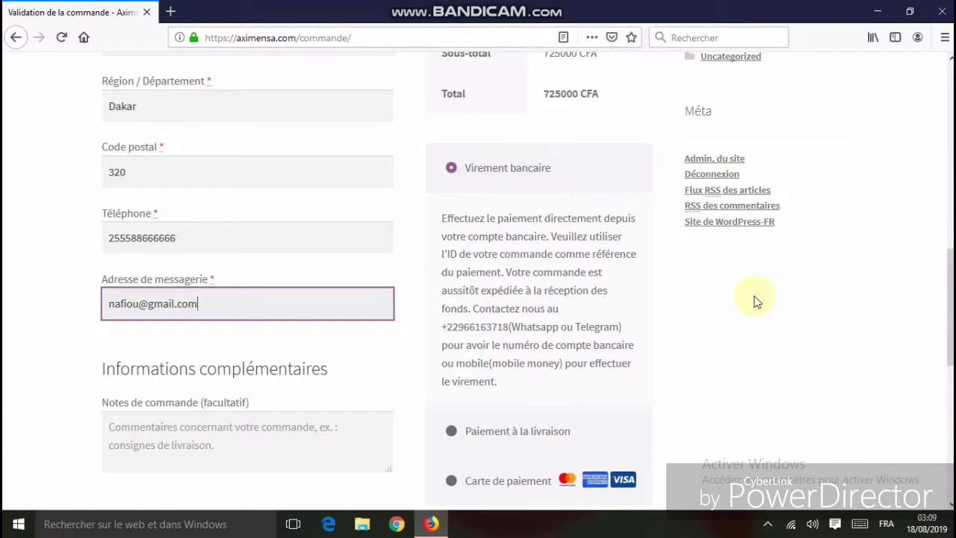
# Choose "Paiement à la livraison" as the payment method and go to the end of the order form
pyautogui.moveTo(950, 310); pyautogui.dragTo(950, 379)
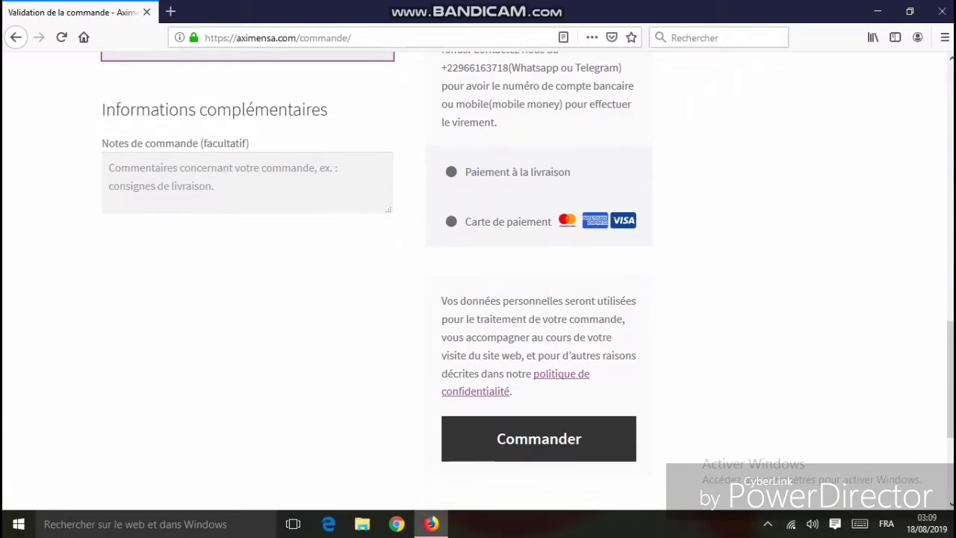
pyautogui.click(506, 174)
pyautogui.scroll(-3, 506, 174)
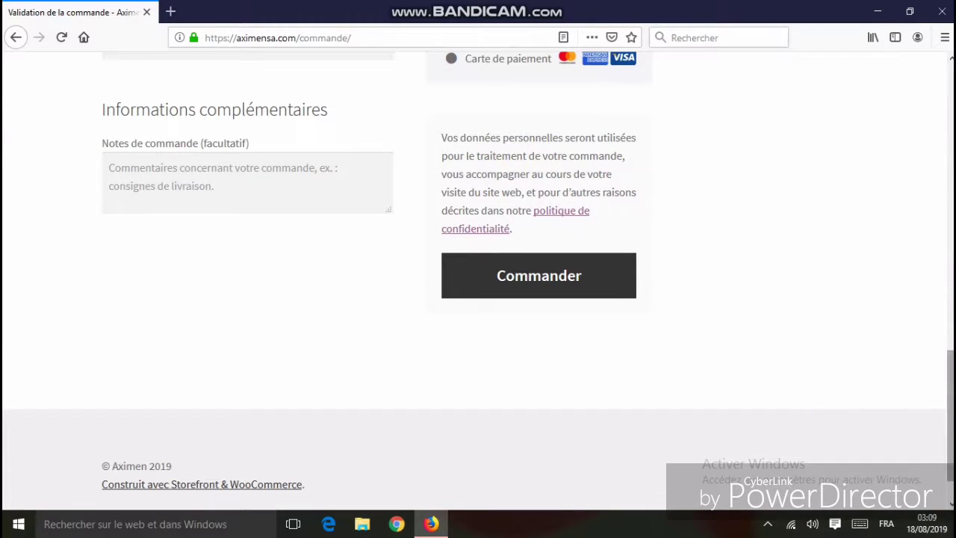
# Choose "Carte de paiement" as the payment method and go through the card number, expiry date and security code fields without filling them in
pyautogui.scroll(4, 478, 276)
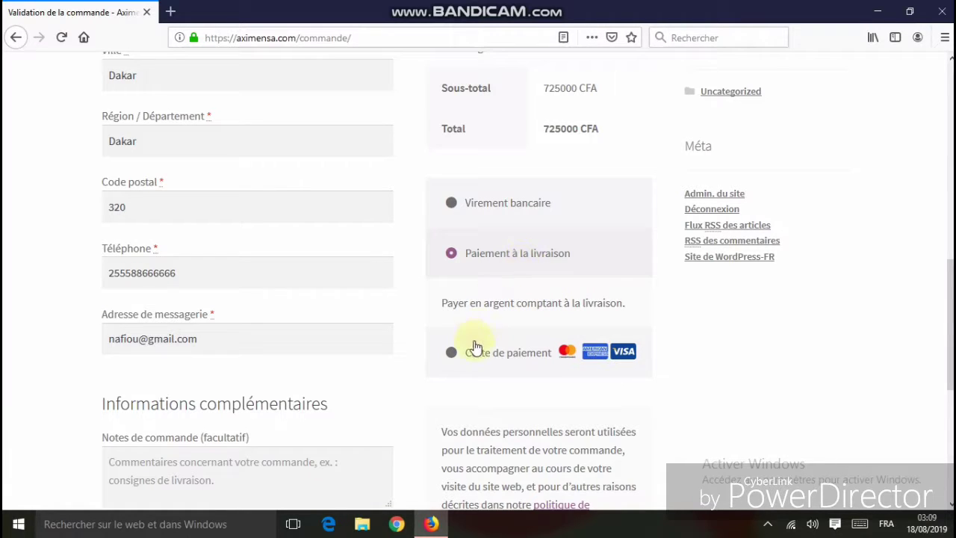
pyautogui.click(454, 354)
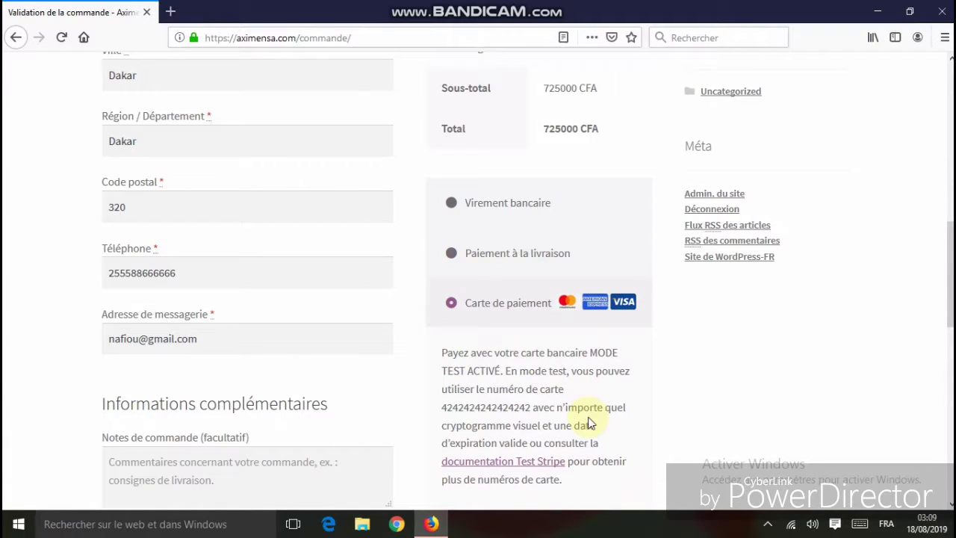
pyautogui.scroll(-3, 951, 276)
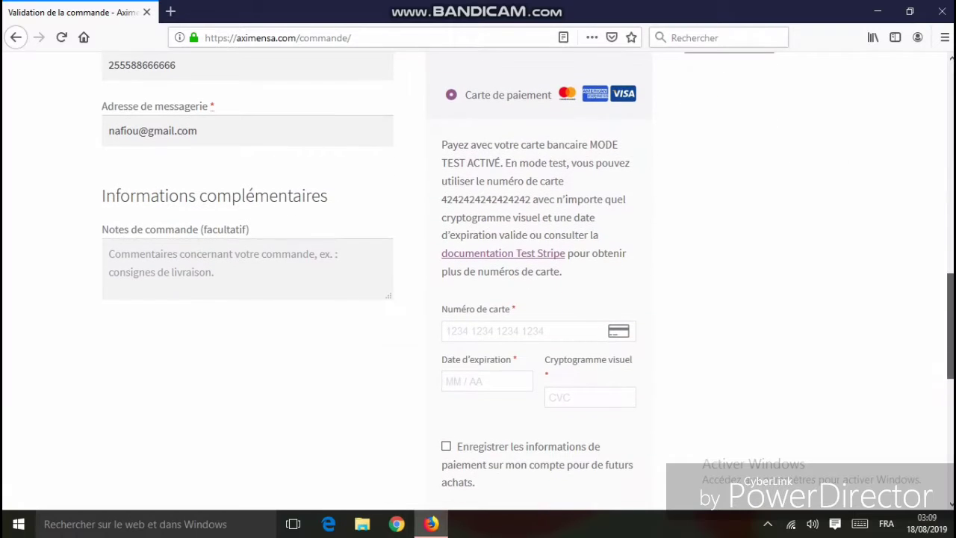
pyautogui.moveTo(950, 327)
pyautogui.mouseDown()
pyautogui.moveTo(951, 350)
pyautogui.moveTo(950, 341)
pyautogui.mouseUp()
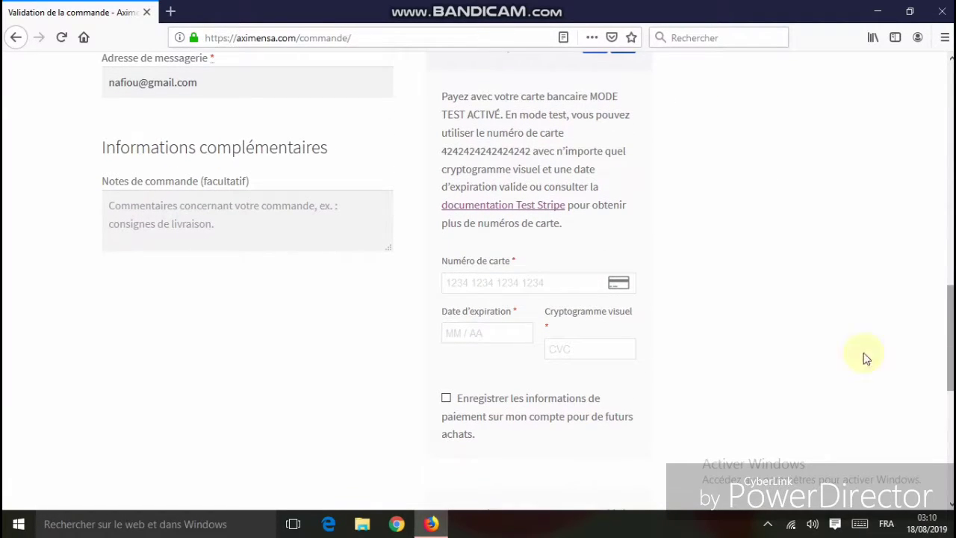
pyautogui.click(575, 279)
pyautogui.click(506, 327)
pyautogui.click(590, 348)
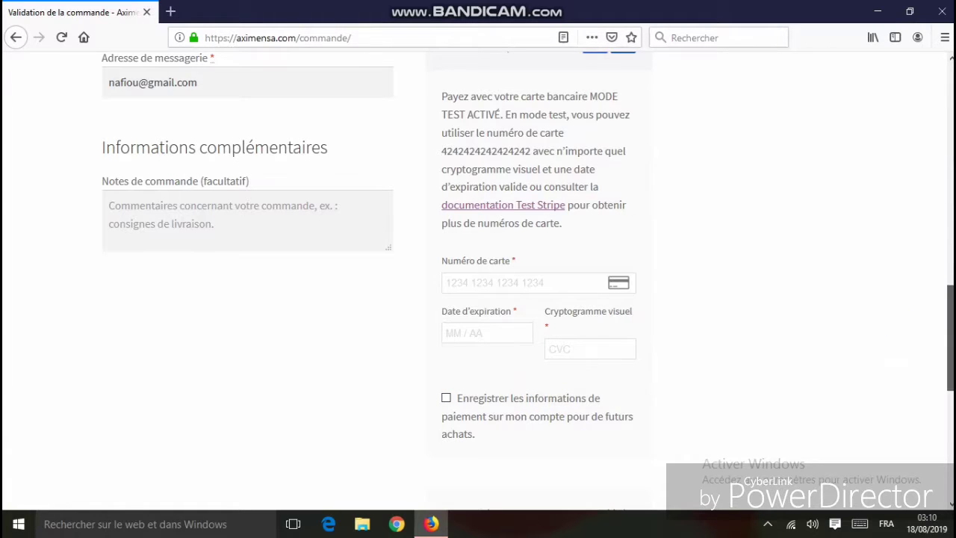
# Try to place the order by payment card with the card details left empty
pyautogui.scroll(-3, 478, 284)
pyautogui.scroll(8, 478, 284)
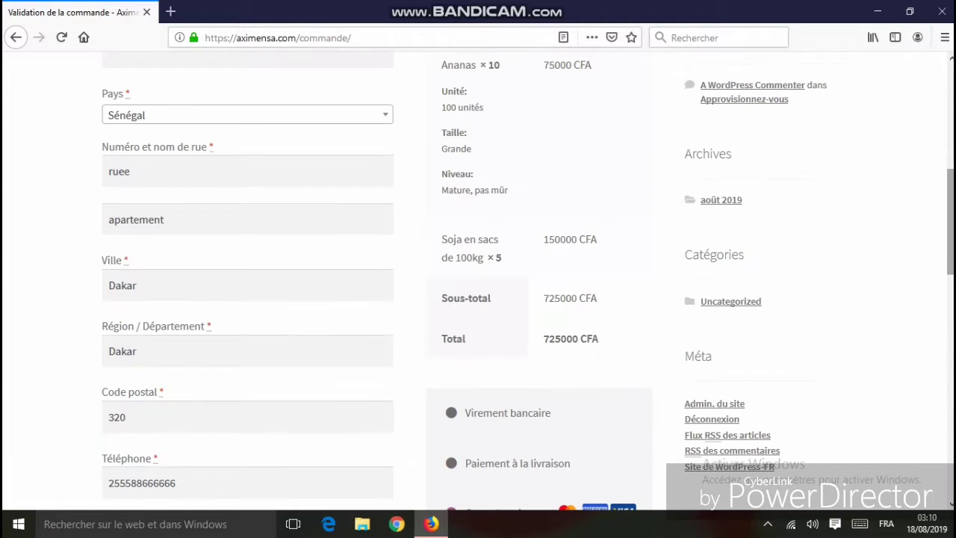
pyautogui.scroll(-10, 478, 284)
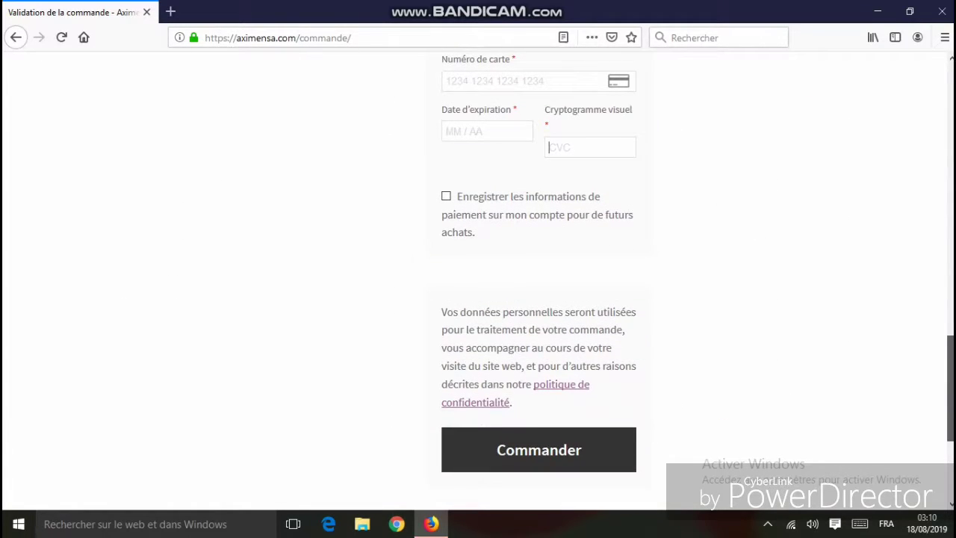
pyautogui.click(560, 456)
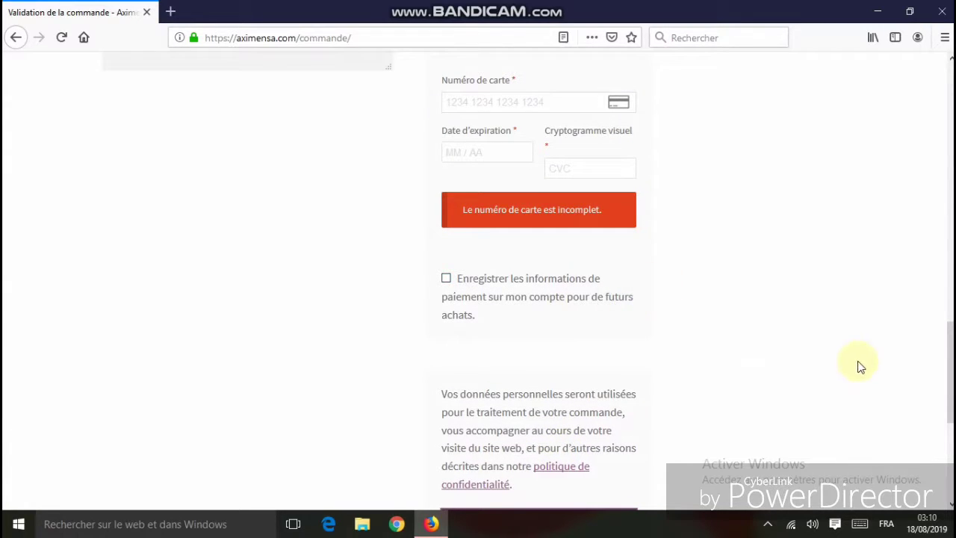
# Switch the payment method to "Virement bancaire" and place the order
pyautogui.moveTo(950, 377); pyautogui.dragTo(951, 267)
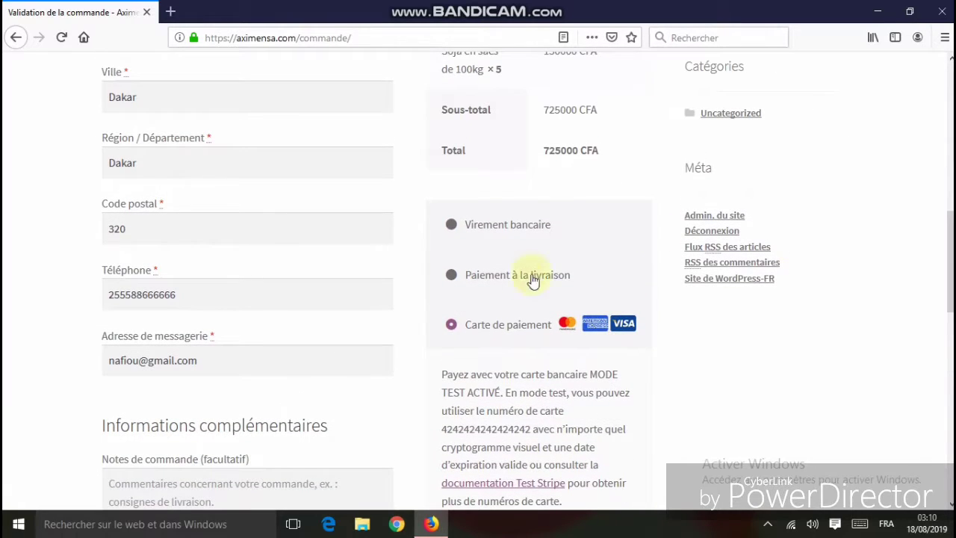
pyautogui.click(507, 231)
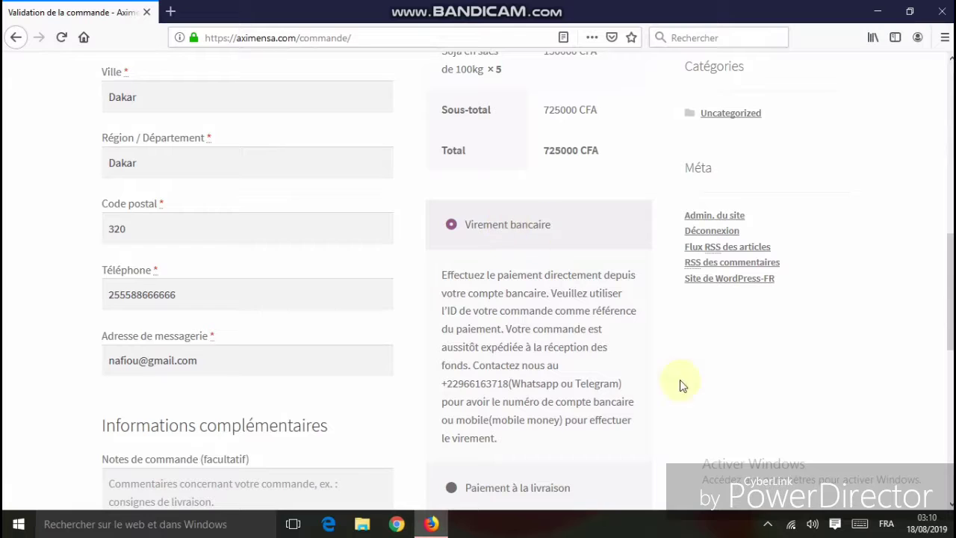
pyautogui.moveTo(951, 291); pyautogui.dragTo(950, 417)
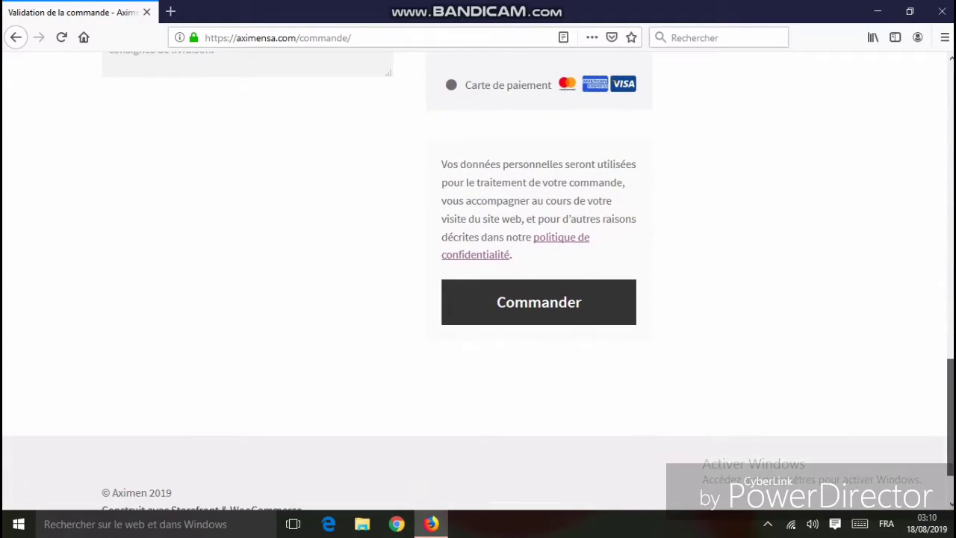
pyautogui.click(581, 298)
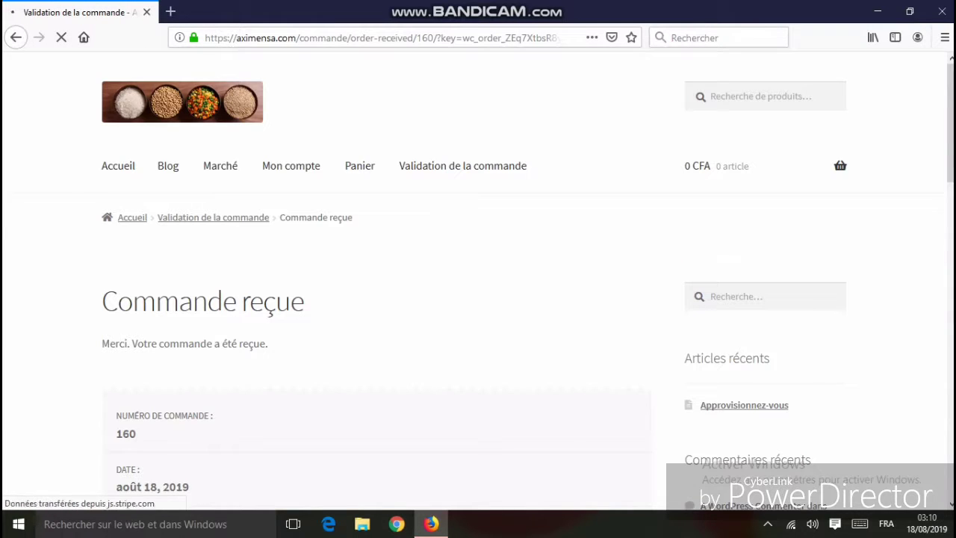
# Review the order confirmation, from the order summary and bank transfer instructions to the ordered products and billing address
pyautogui.moveTo(950, 170); pyautogui.dragTo(950, 241)
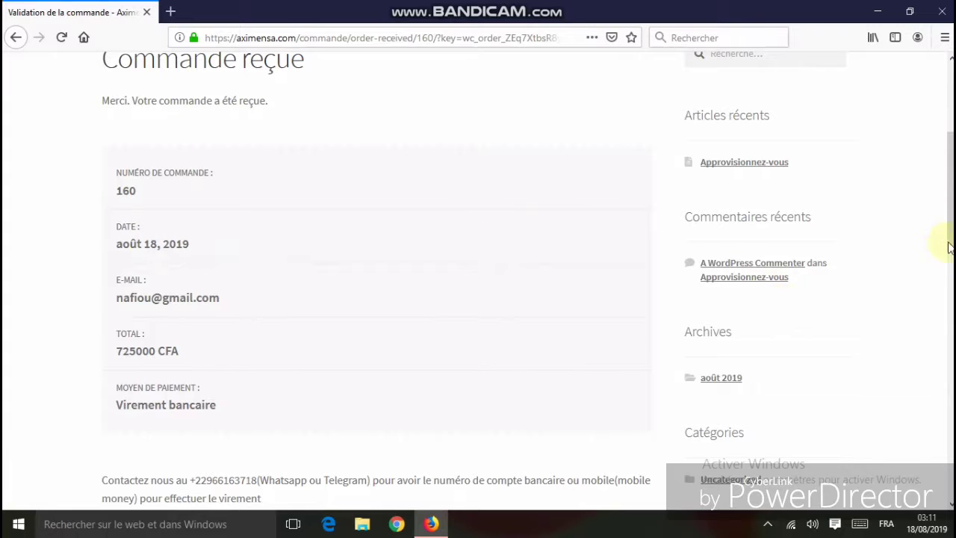
pyautogui.scroll(3, 892, 187)
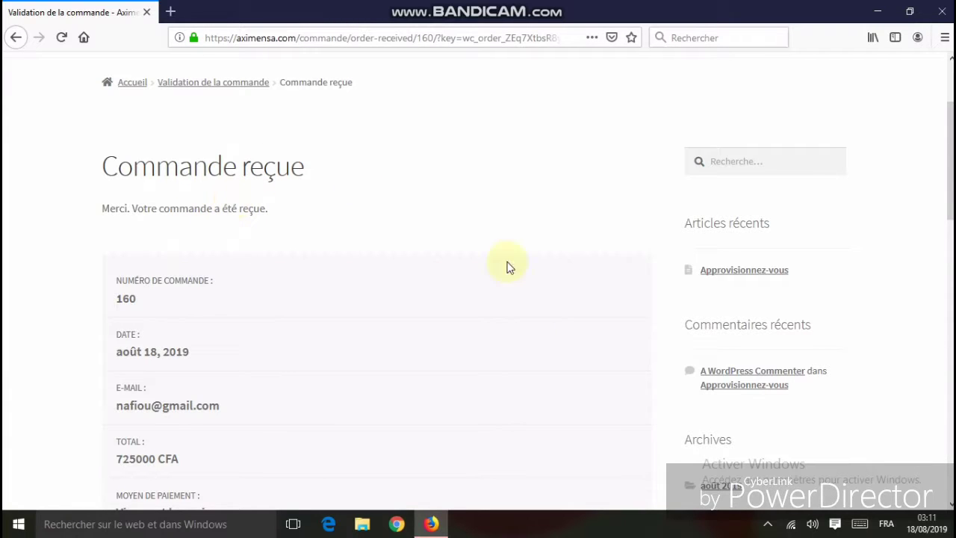
pyautogui.scroll(-10, 478, 284)
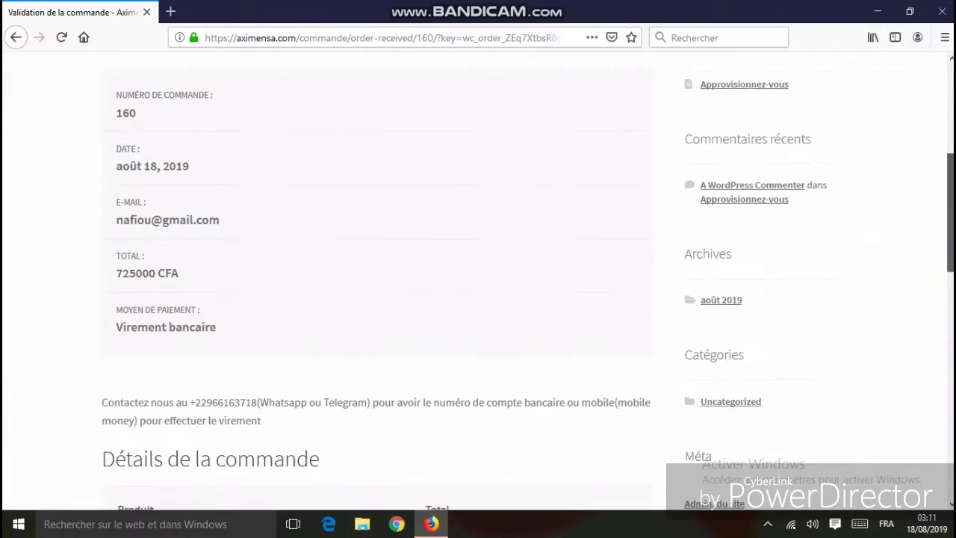
pyautogui.scroll(-3, 478, 283)
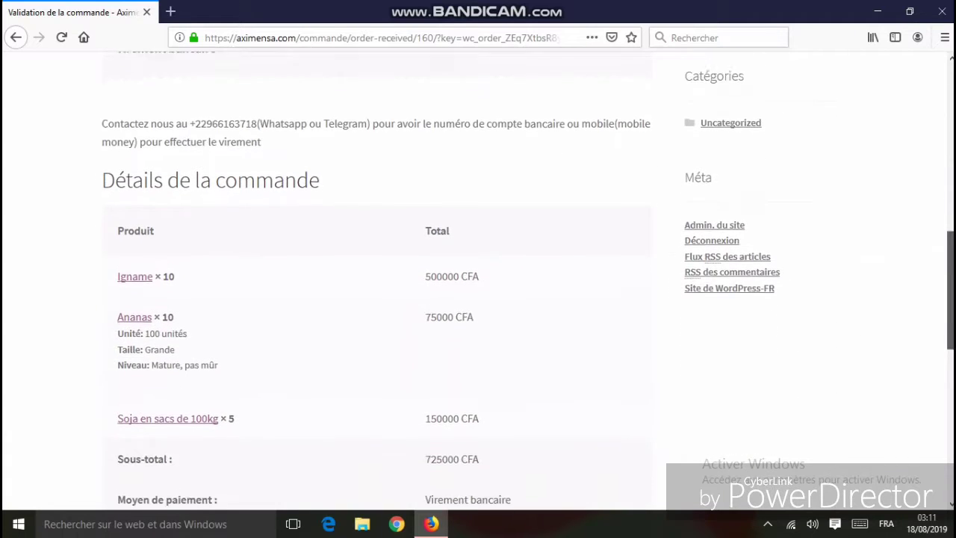
pyautogui.scroll(-1, 478, 284)
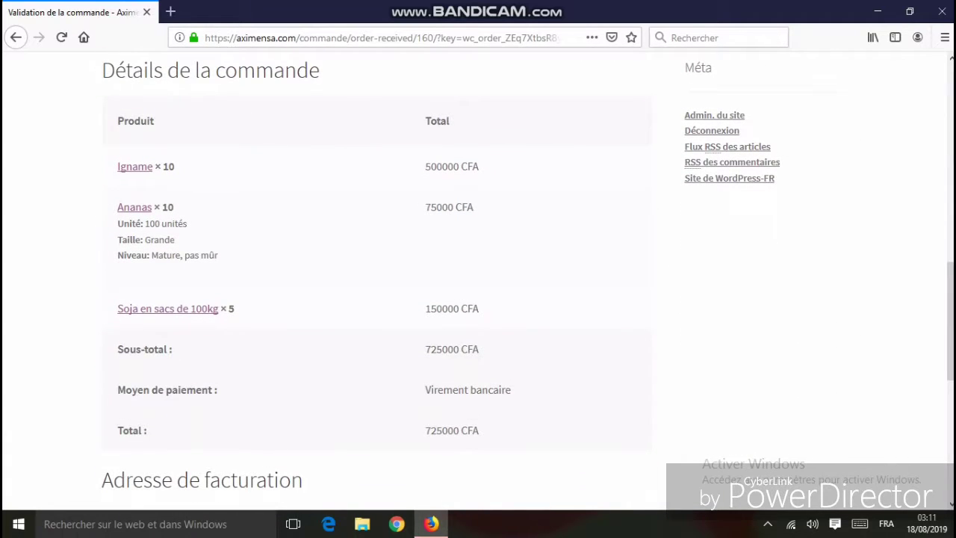
pyautogui.scroll(-1, 478, 284)
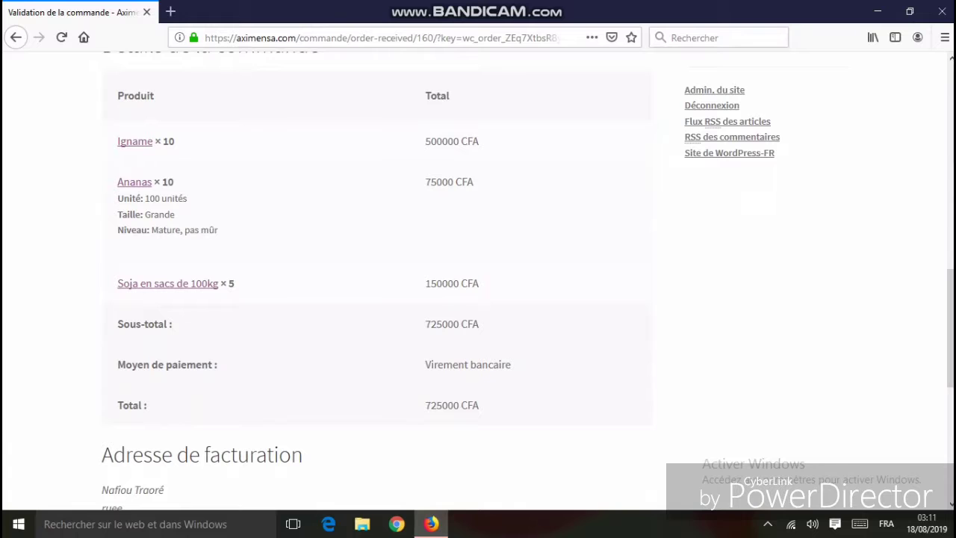
pyautogui.scroll(-1, 478, 283)
pyautogui.scroll(-1, 478, 283)
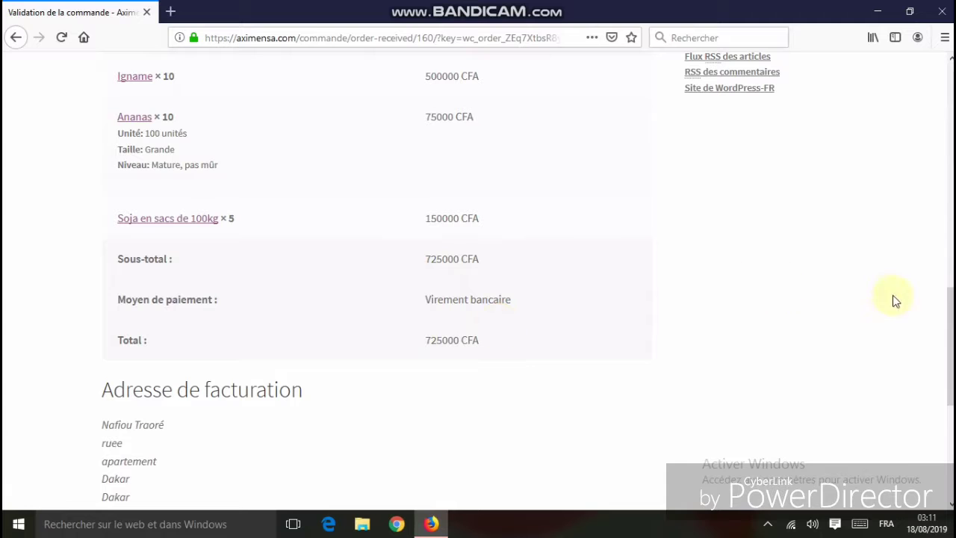
# Return from the order confirmation to the Marché product listing
pyautogui.moveTo(951, 336); pyautogui.dragTo(951, 118)
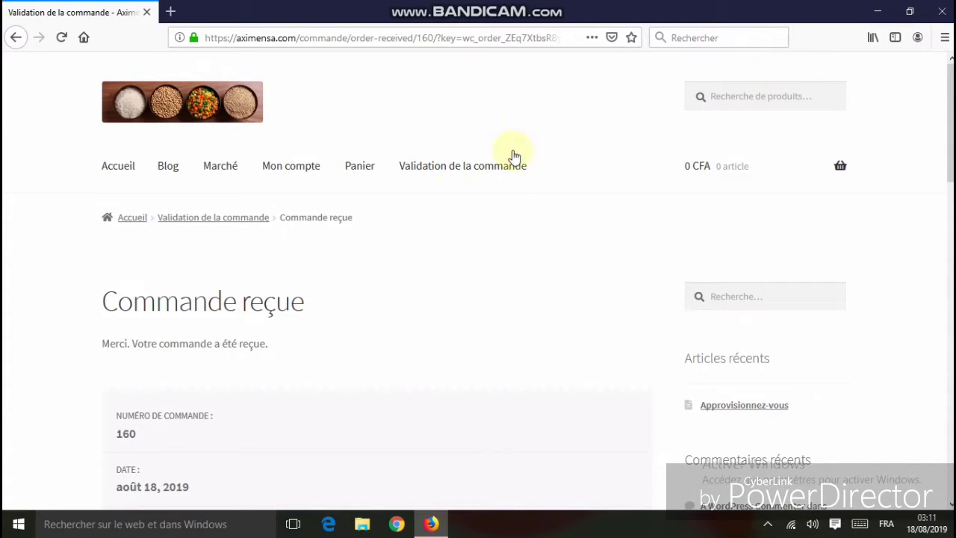
pyautogui.click(219, 170)
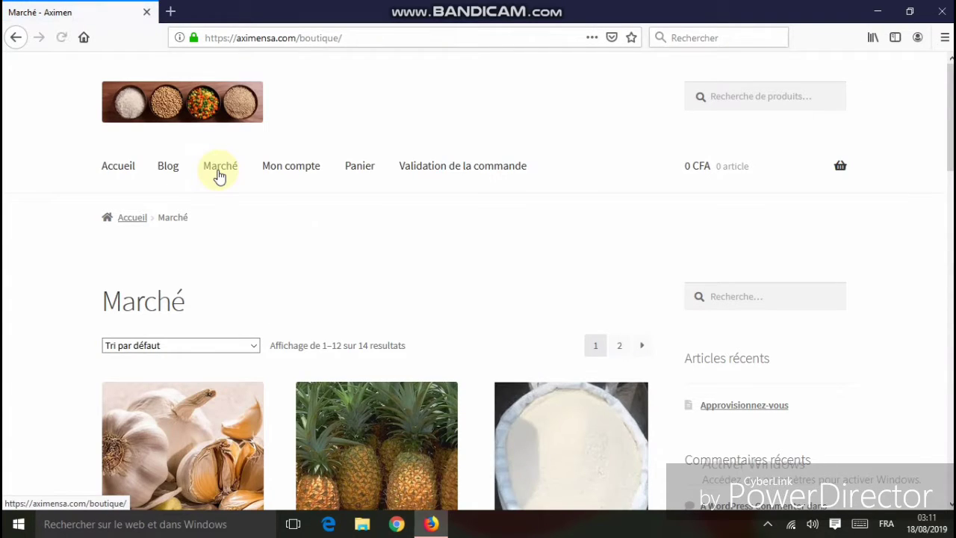
# Open the "Mon compte" page, look over its account sections, and log out of the customer account
pyautogui.click(299, 172)
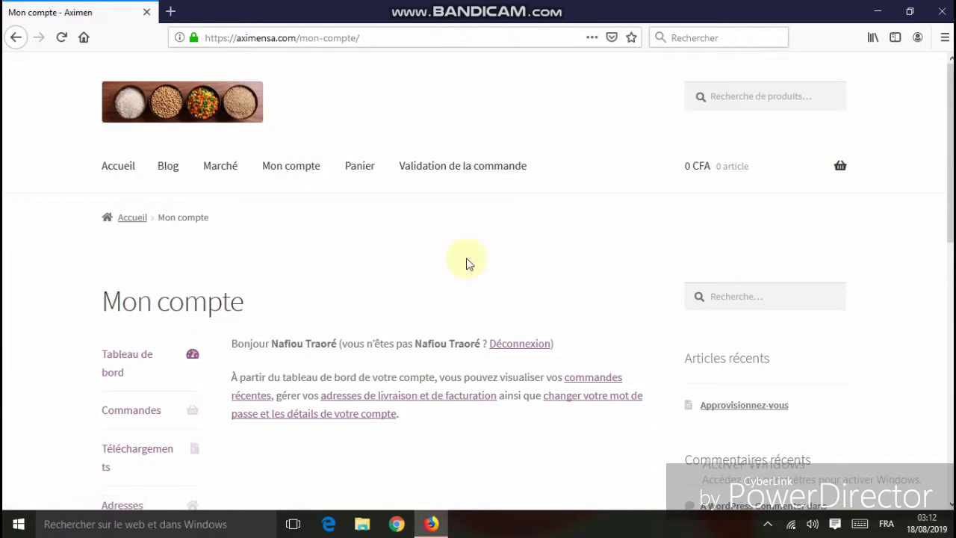
pyautogui.scroll(-3, 478, 287)
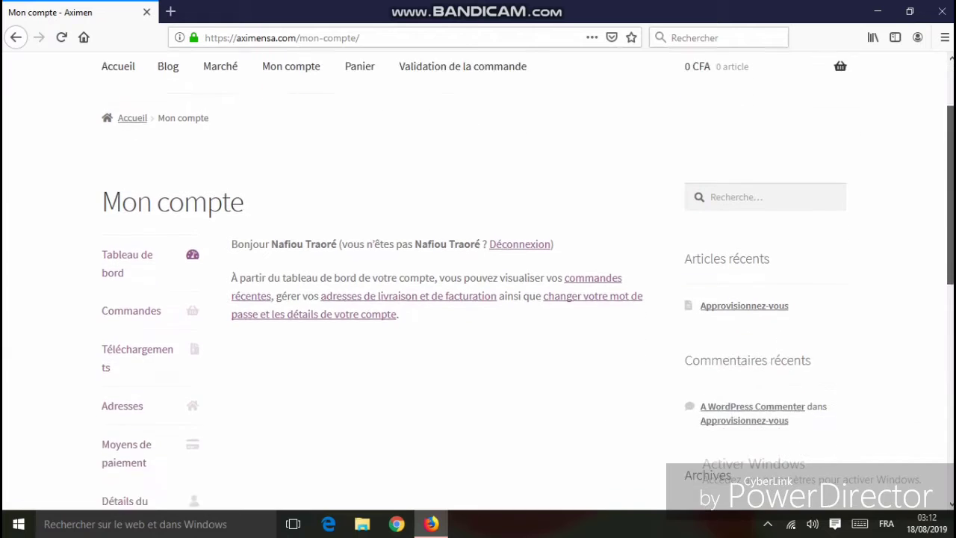
pyautogui.moveTo(951, 252)
pyautogui.mouseDown()
pyautogui.moveTo(951, 283)
pyautogui.moveTo(950, 249)
pyautogui.mouseUp()
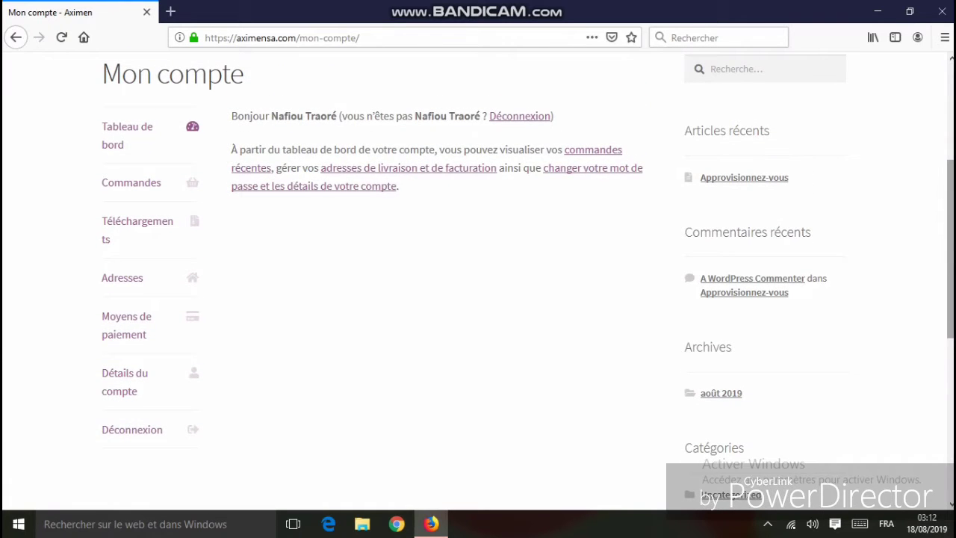
pyautogui.click(139, 431)
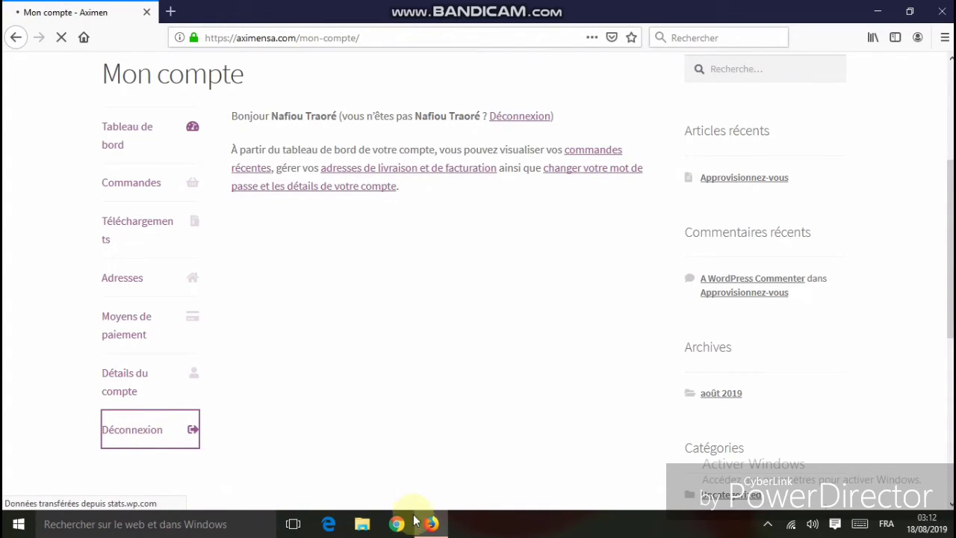
pyautogui.moveTo(426, 526)
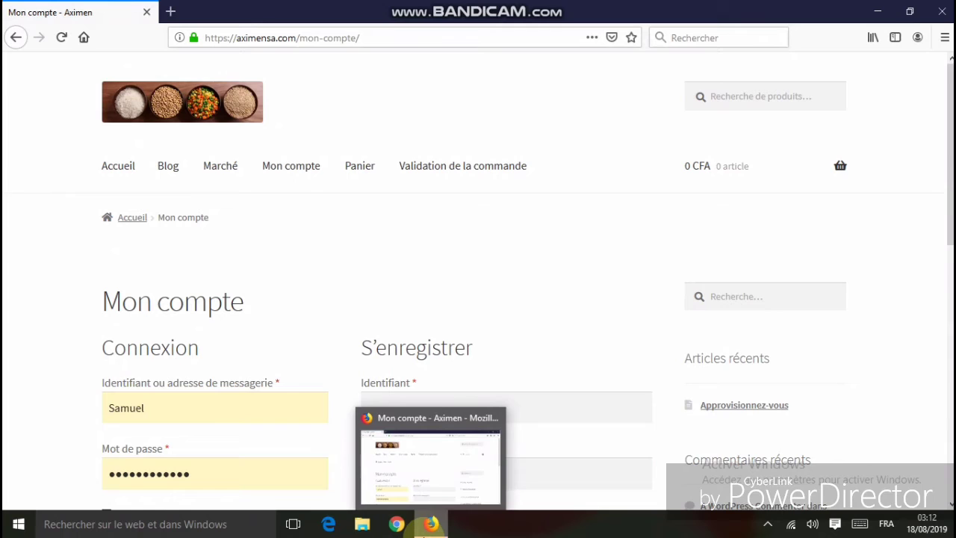